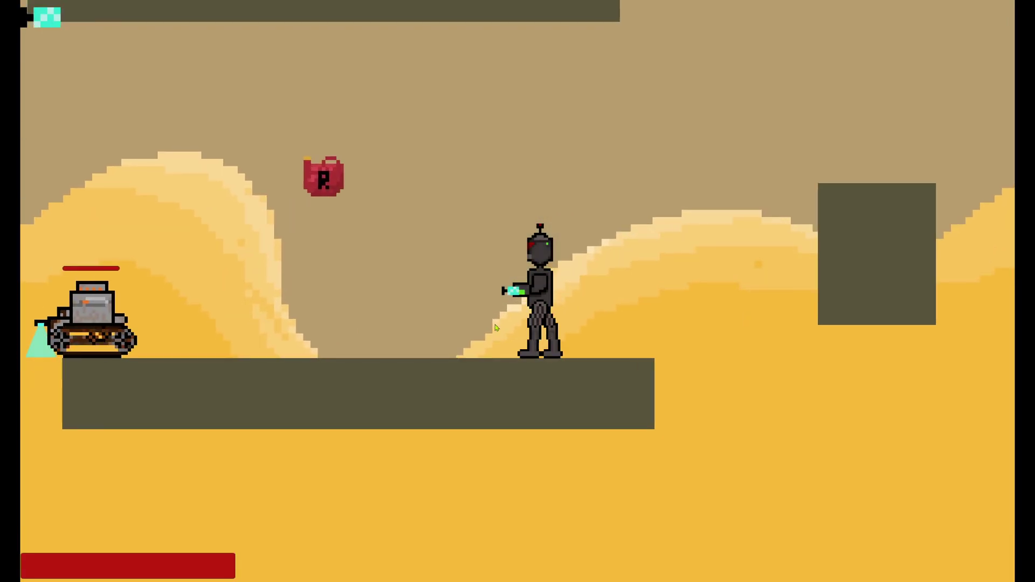
key(a)
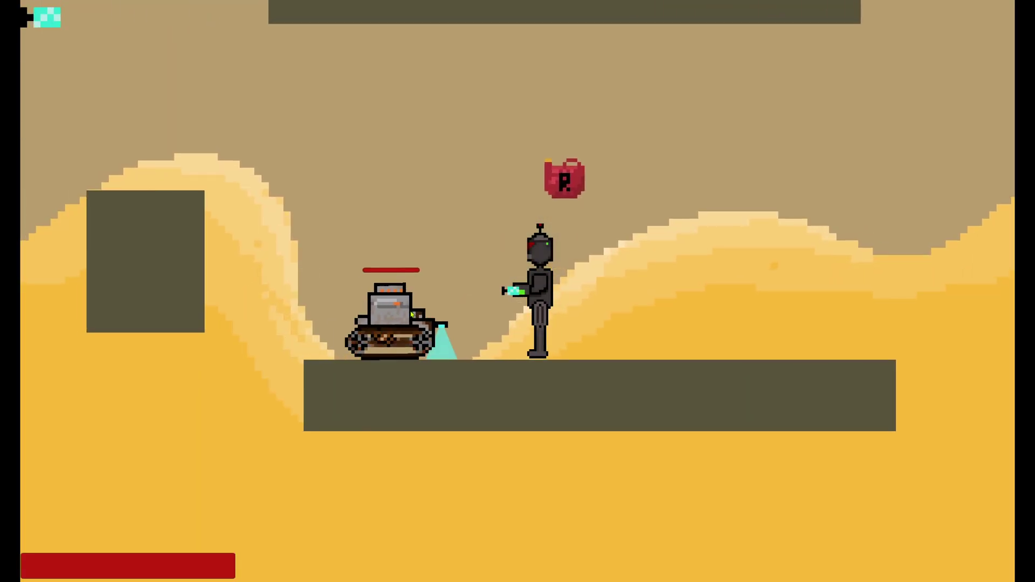
key(a)
key(space)
key(d)
key(space)
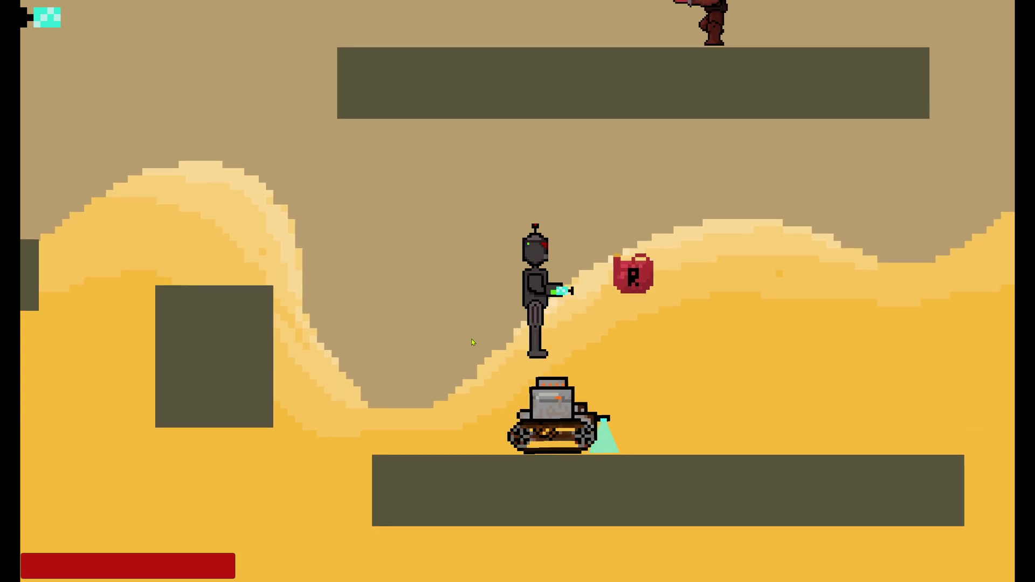
key(d)
key(a)
key(d)
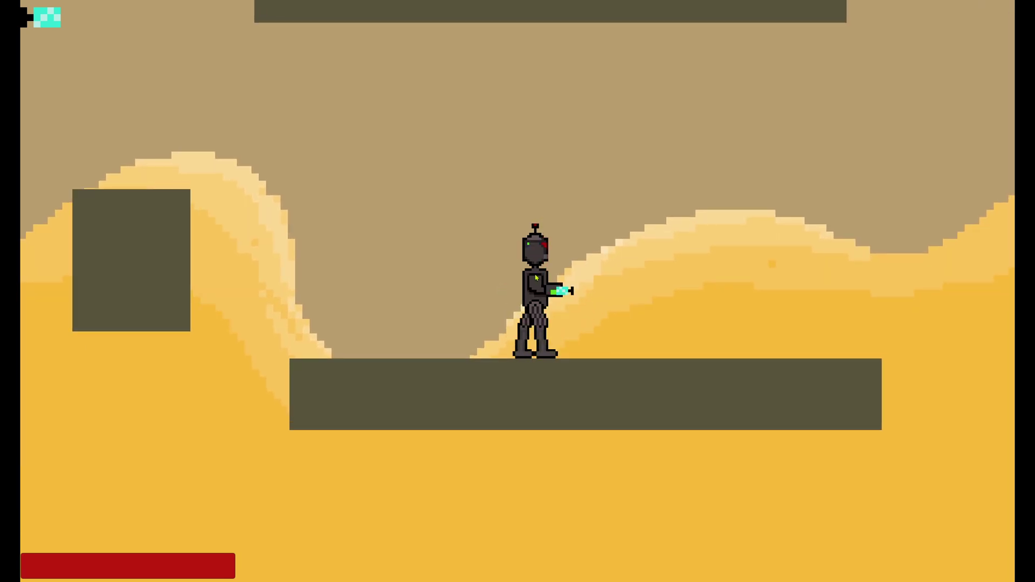
key(a)
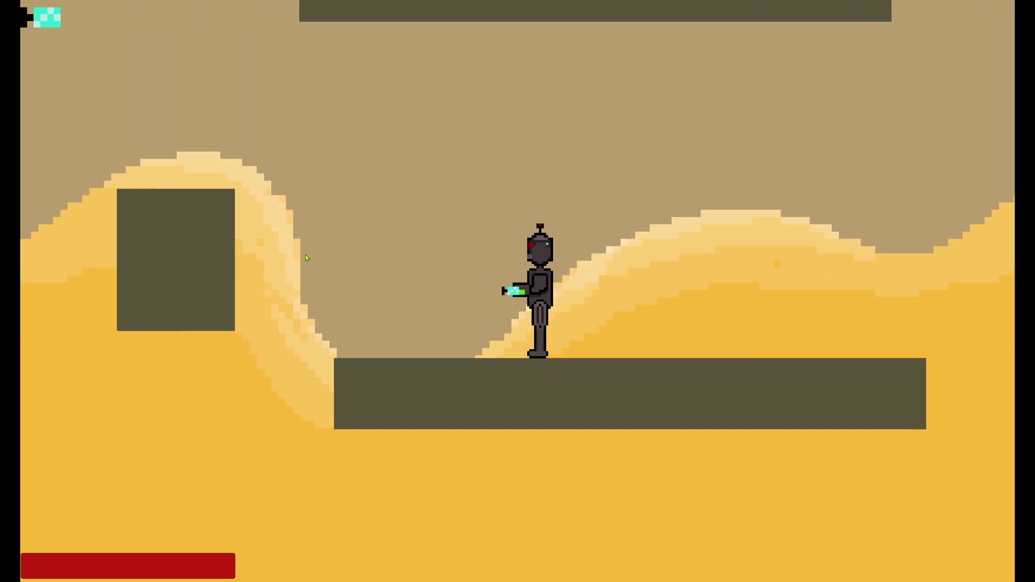
key(a)
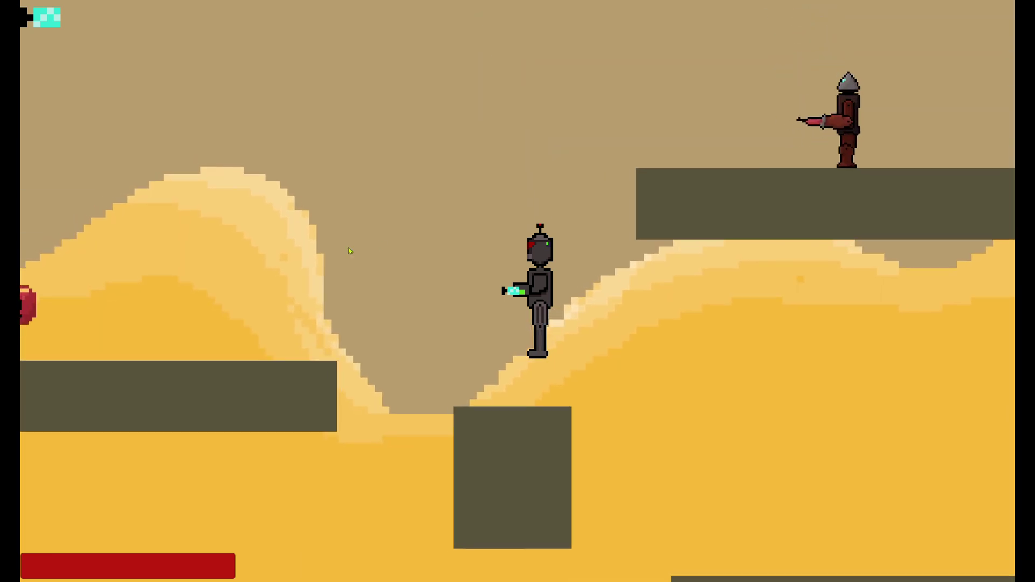
key(d)
key(d)
key(space)
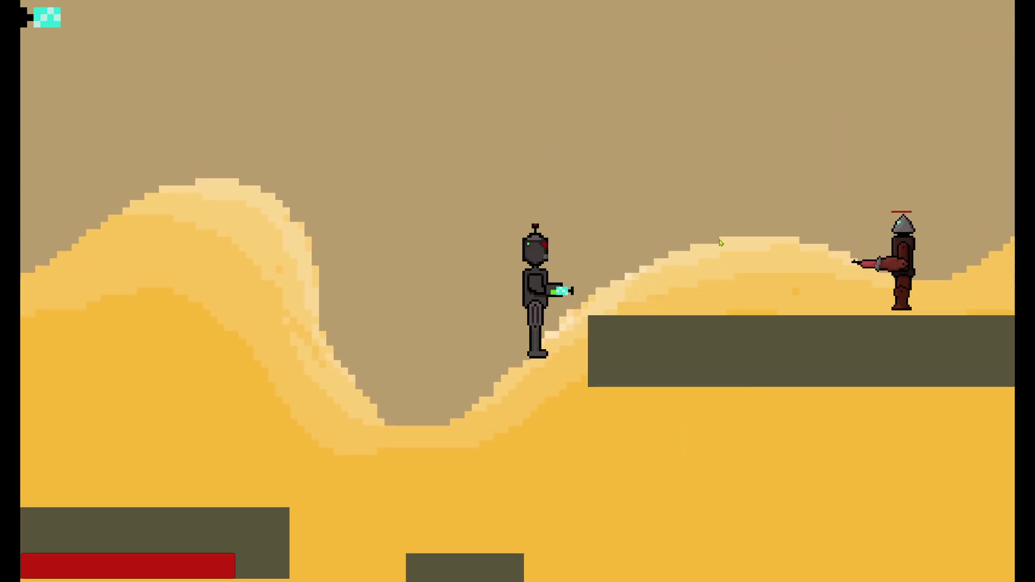
key(d)
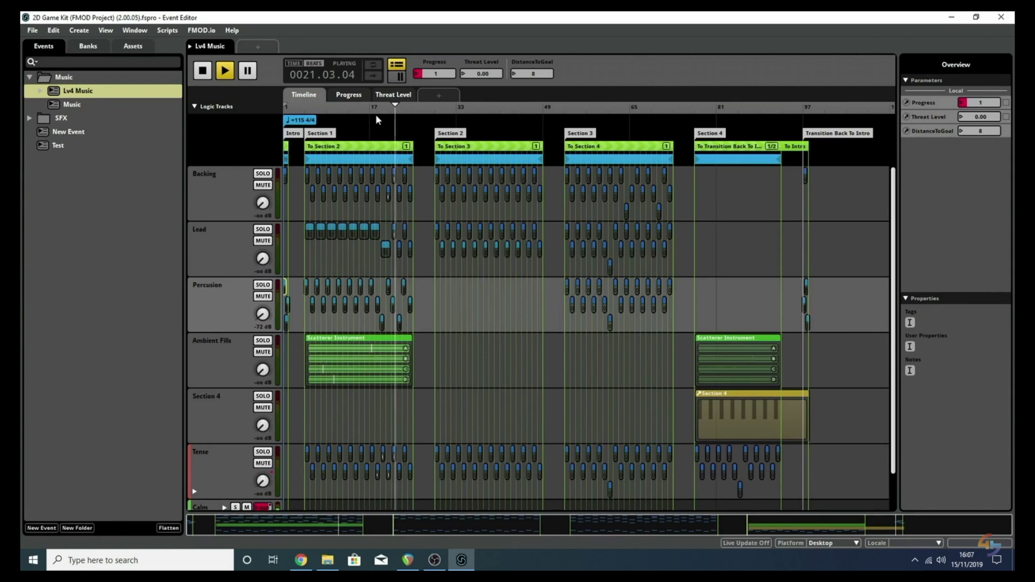
scroll(380, 123, up, 8)
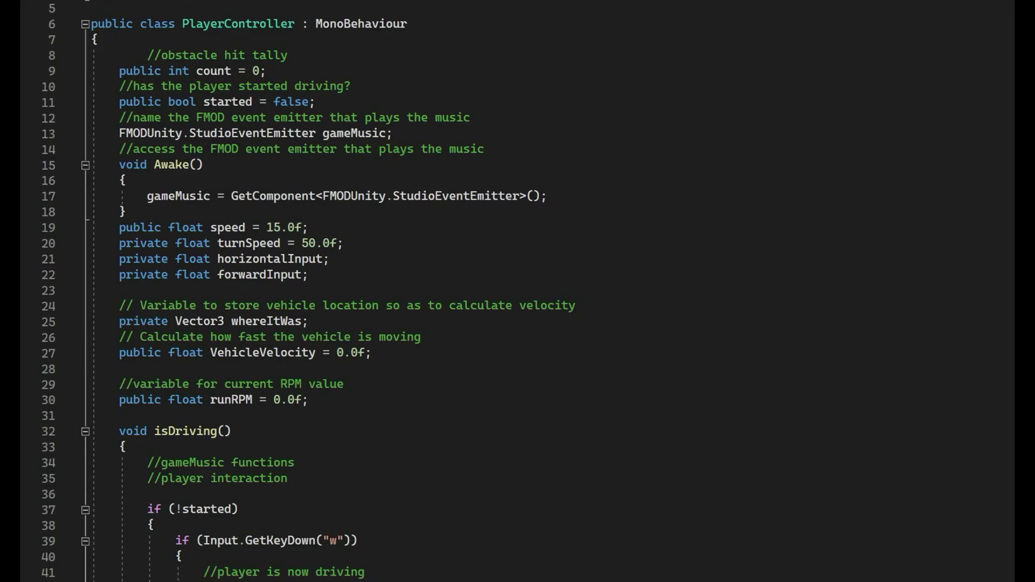
scroll(518, 291, down, 5)
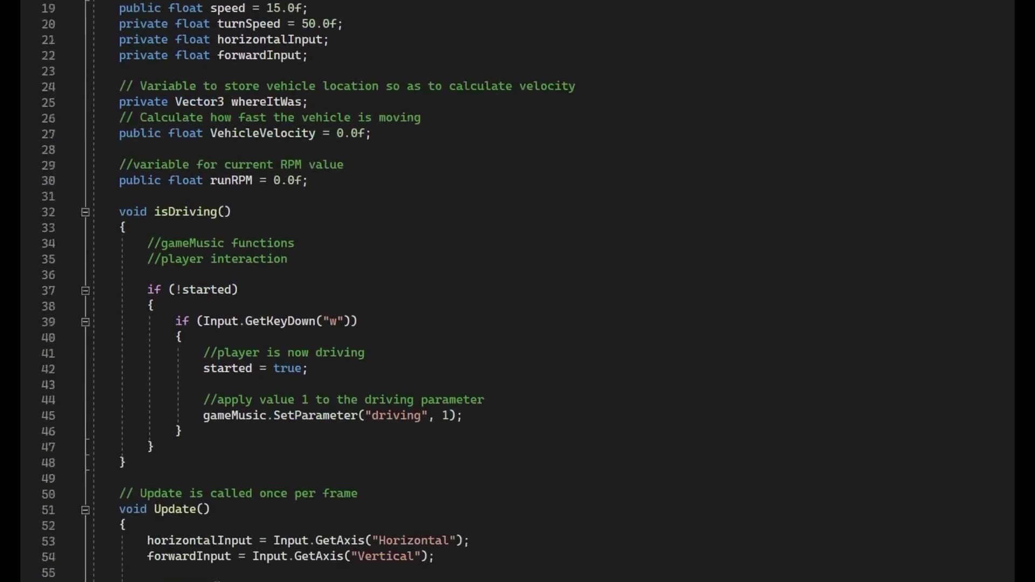
- Read through the vehicle script to examine how it sets the driving, RPM and Turn parameters for FMOD
scroll(377, 292, down, 14)
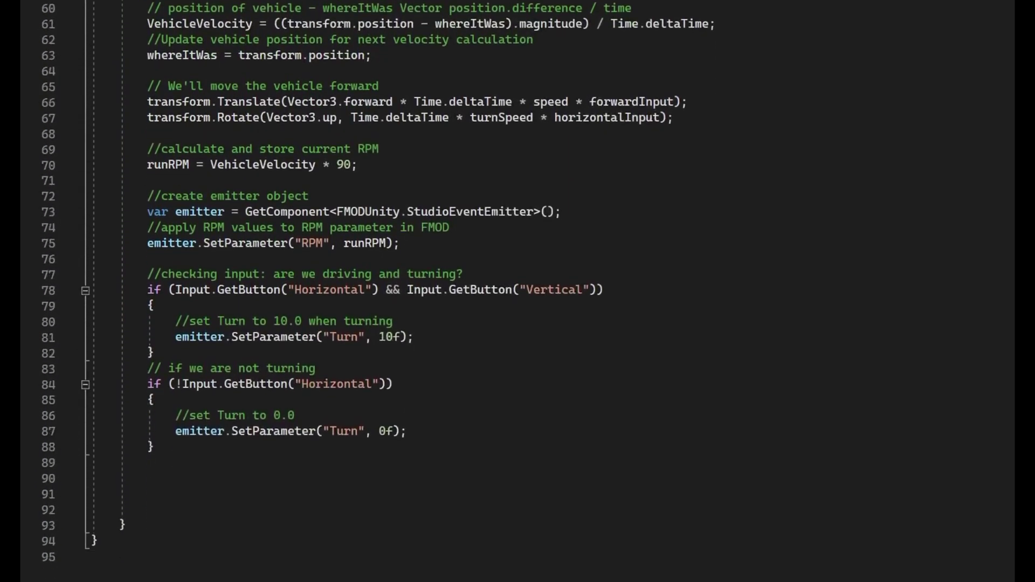
scroll(518, 291, down, 1)
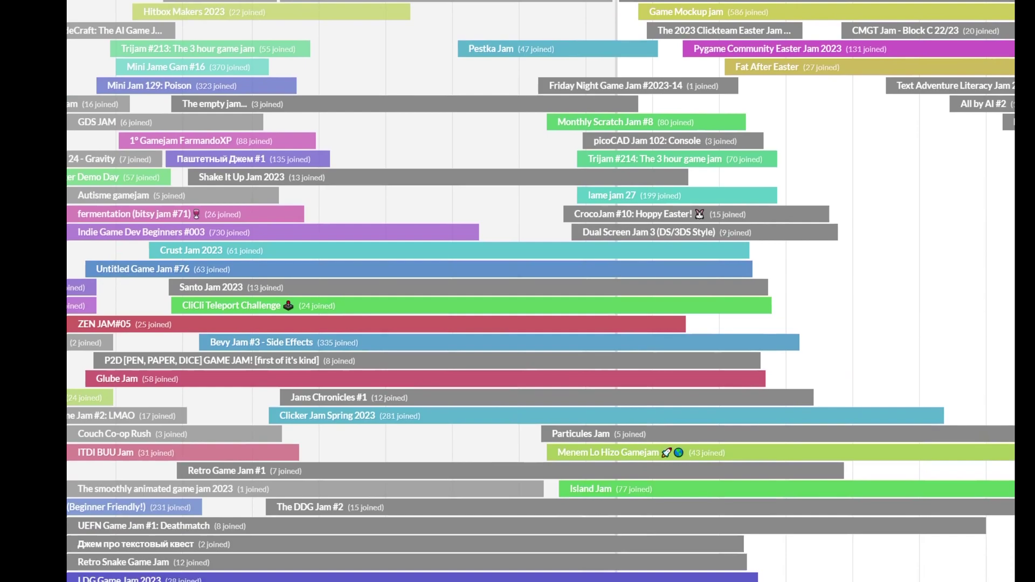
- Open the submissions of the Indie Game Dev Beginners #003 jam and browse through the submitted games
scroll(541, 291, down, 12)
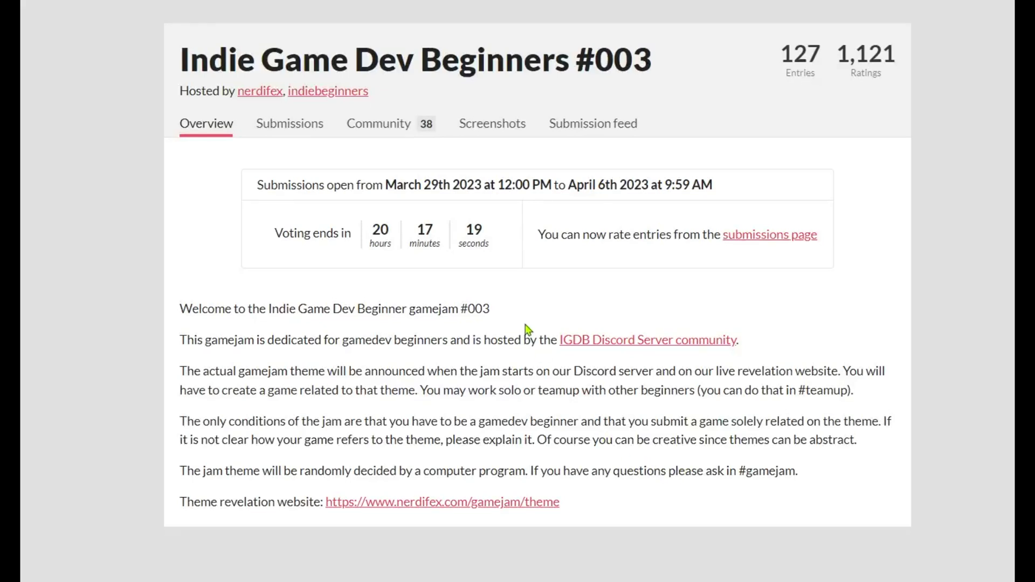
click(271, 139)
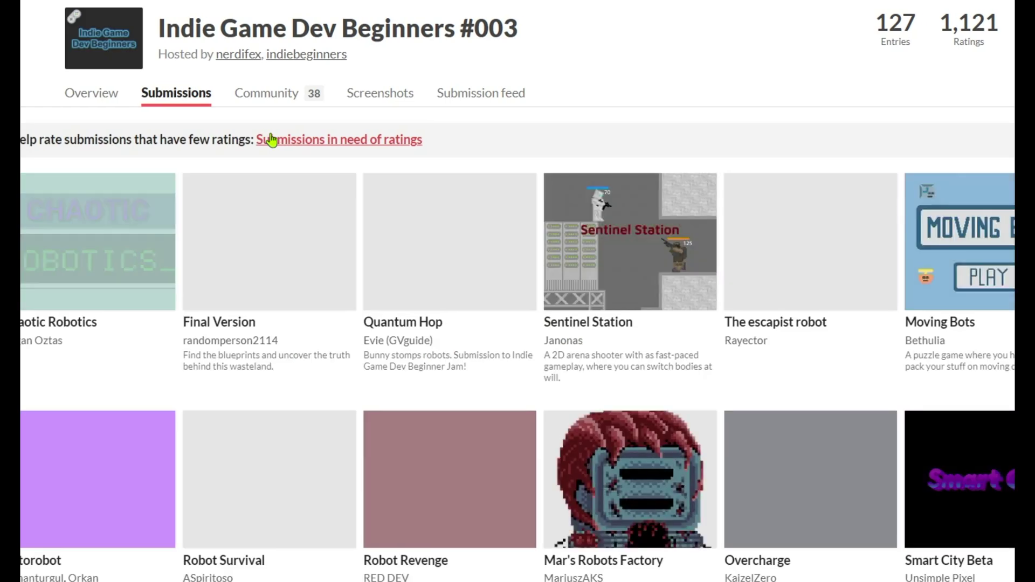
scroll(290, 191, down, 12)
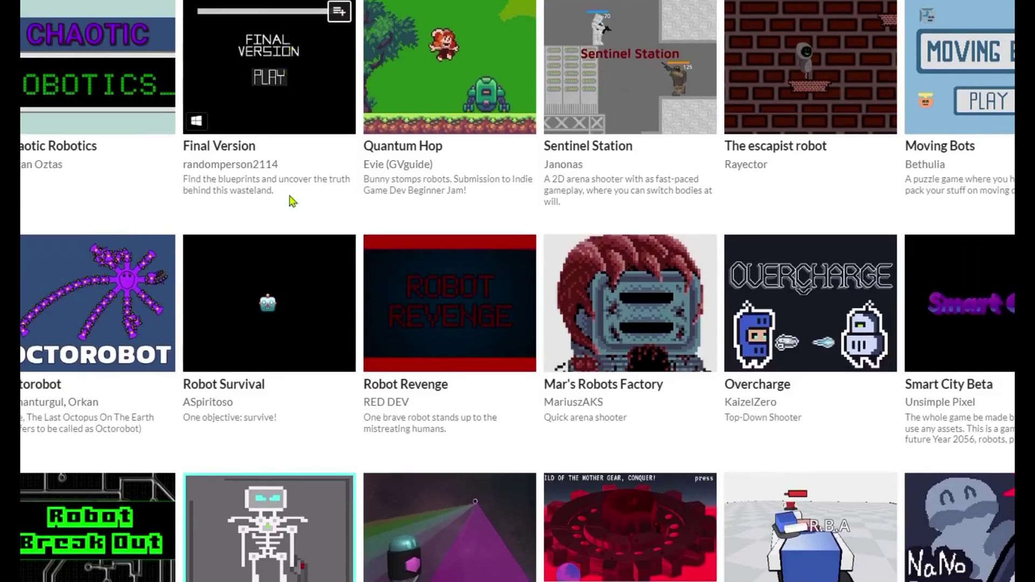
scroll(266, 213, down, 10)
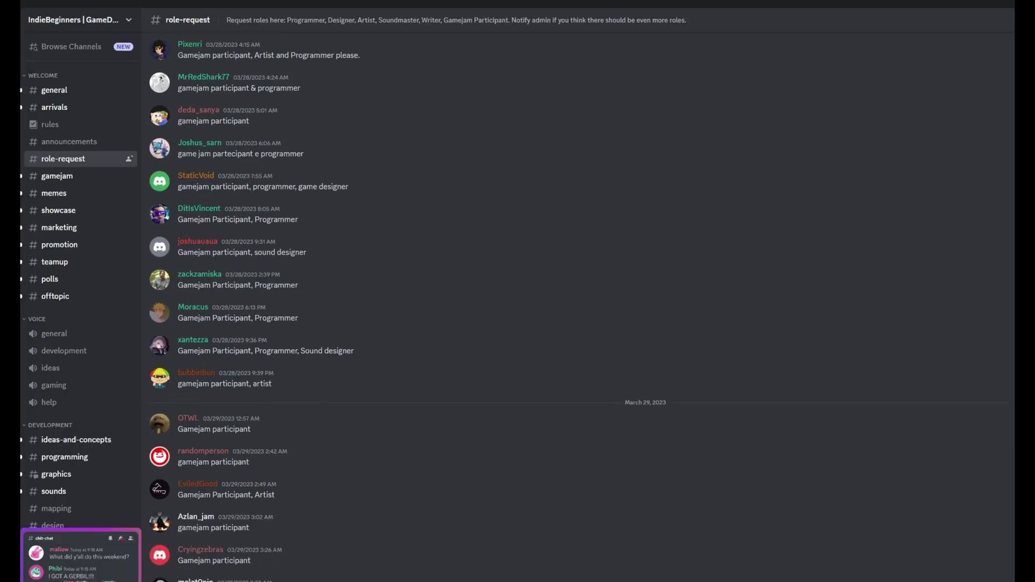
scroll(577, 306, down, 10)
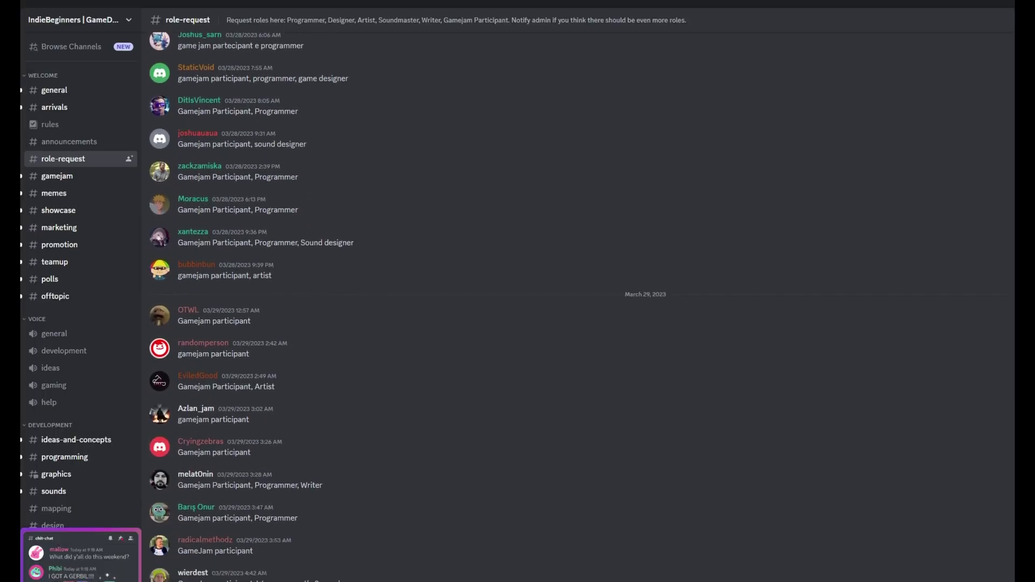
- Read through the participants' role requests in the role-request channel of the IndieBeginners Discord server
scroll(577, 307, down, 10)
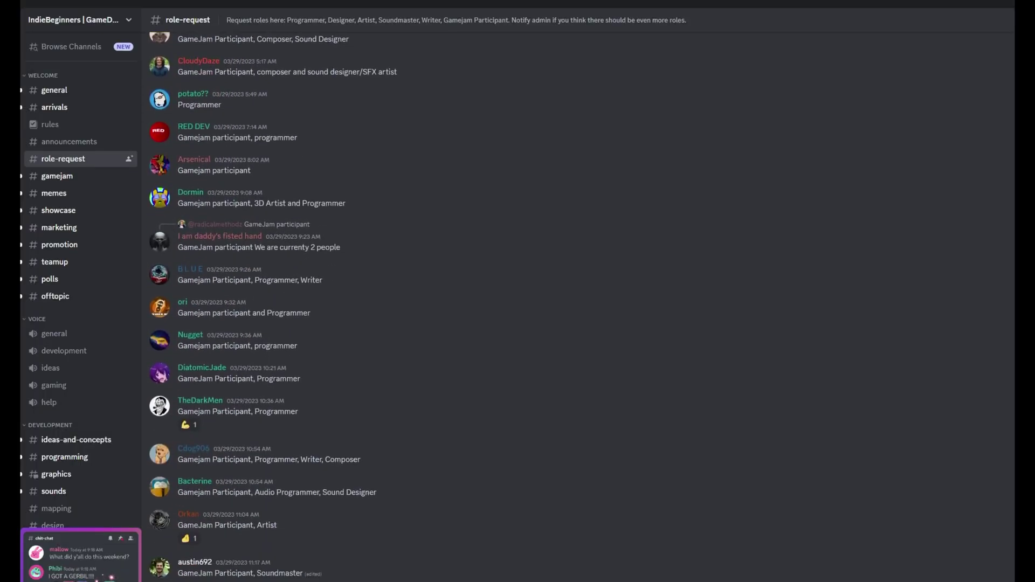
scroll(577, 306, down, 5)
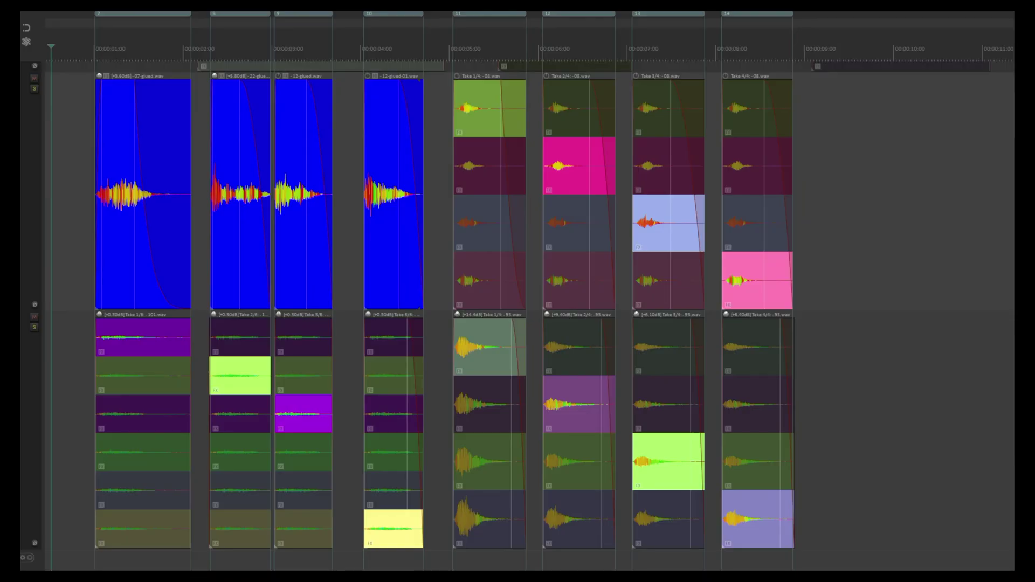
key(space)
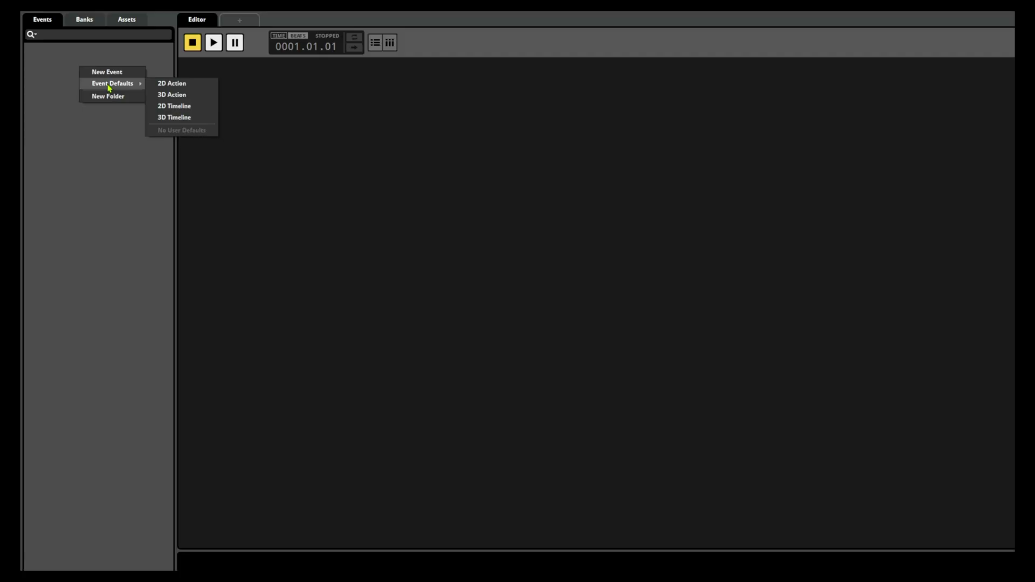
- Create a new action event in FMOD Studio from the event defaults and add a multi instrument to it
click(168, 90)
right_click(238, 127)
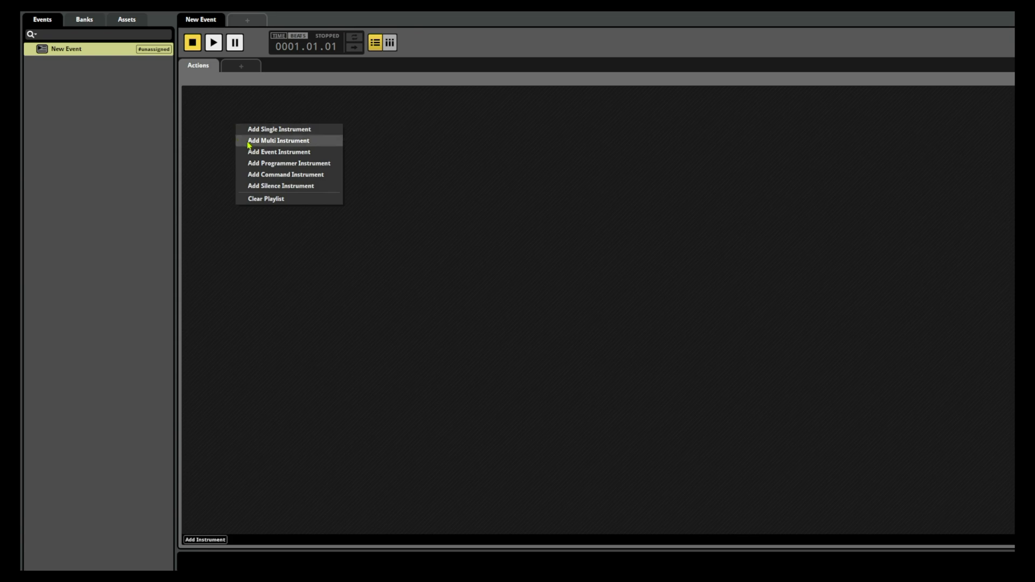
click(249, 141)
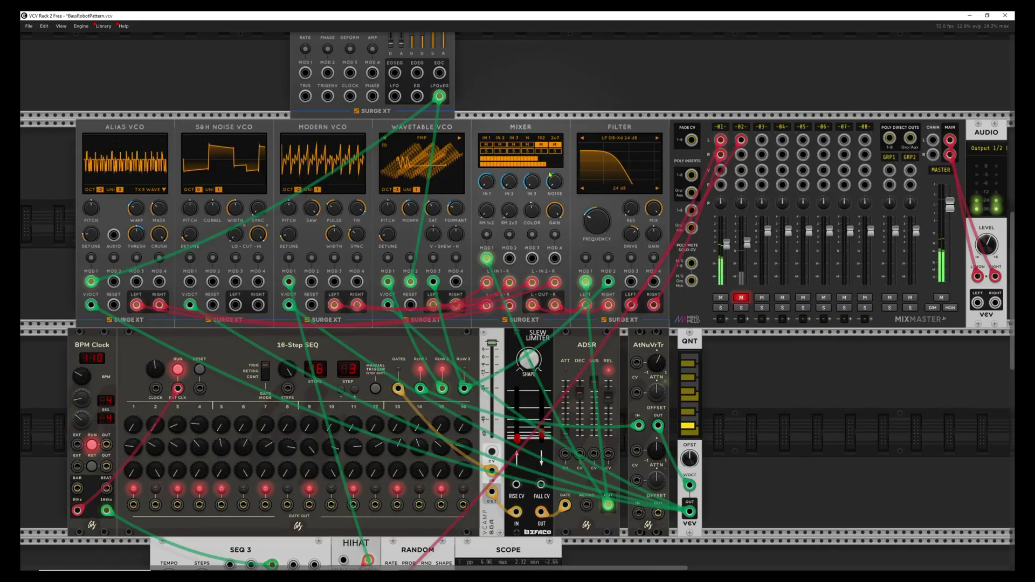
- Play back the UI_Enter sound and the robot laser event, operating the laser's Firing parameter during playback
mouse_move(598, 226)
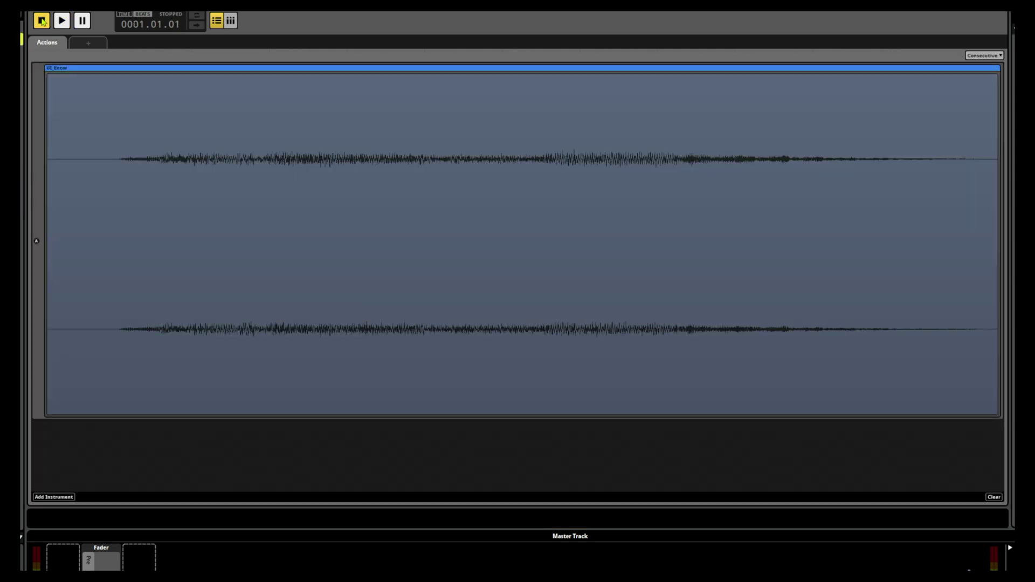
key(space)
key(Down)
key(space)
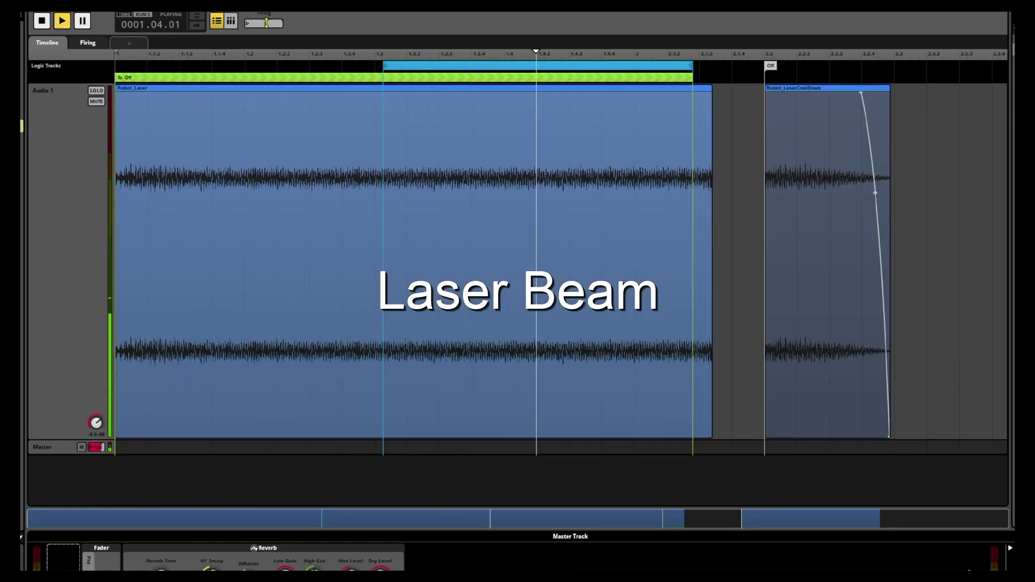
click(264, 24)
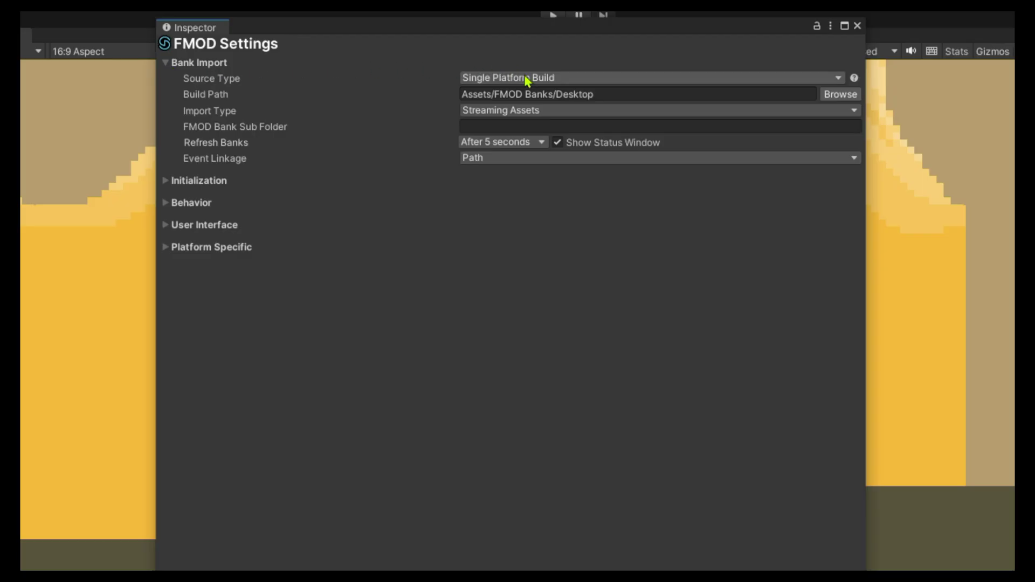
- Check the bank source type in Unity's FMOD Settings and inspect the bank files in the project's FMOD Banks/Desktop folder
click(528, 80)
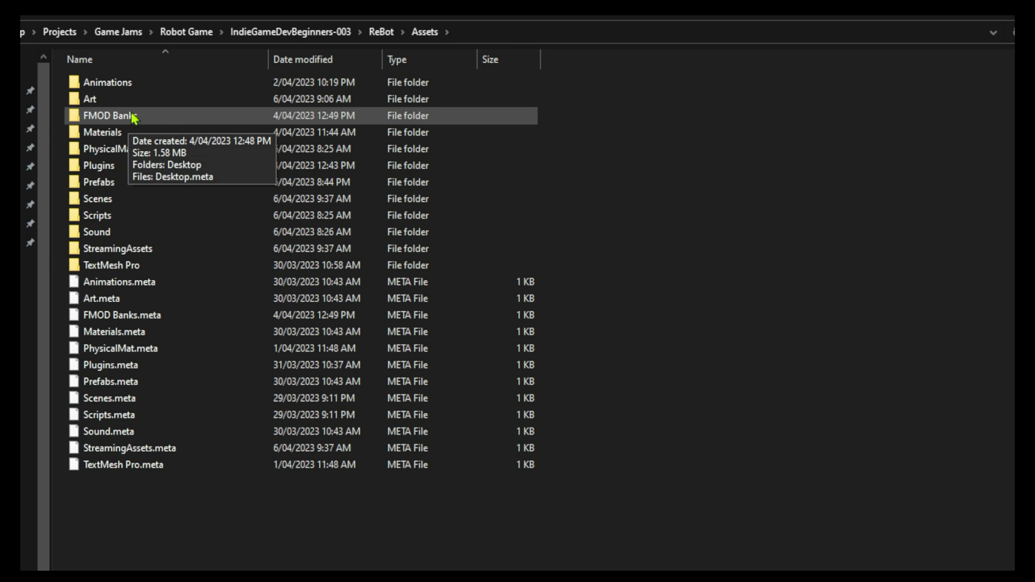
double_click(133, 116)
double_click(130, 87)
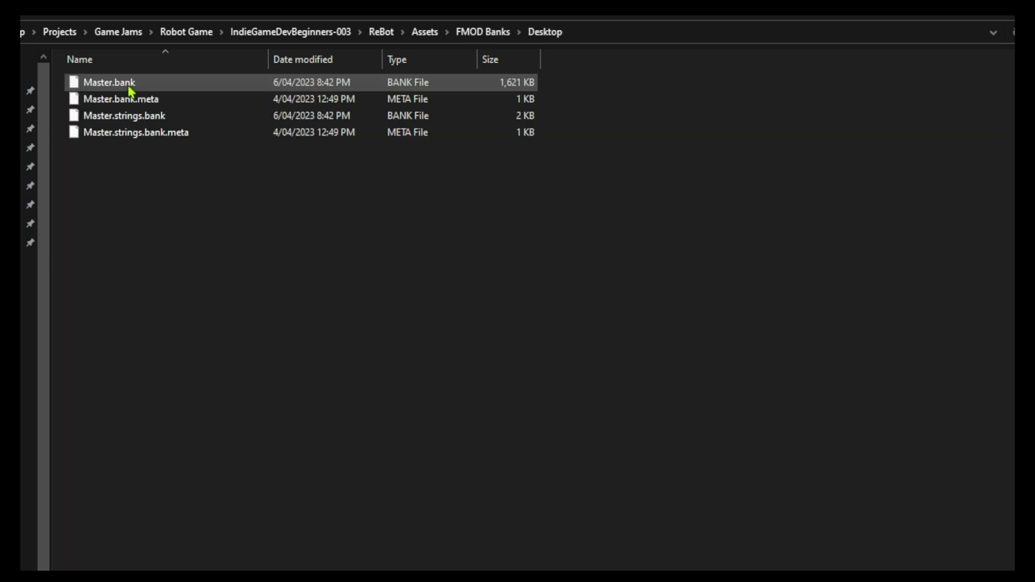
click(153, 88)
shift+click(162, 134)
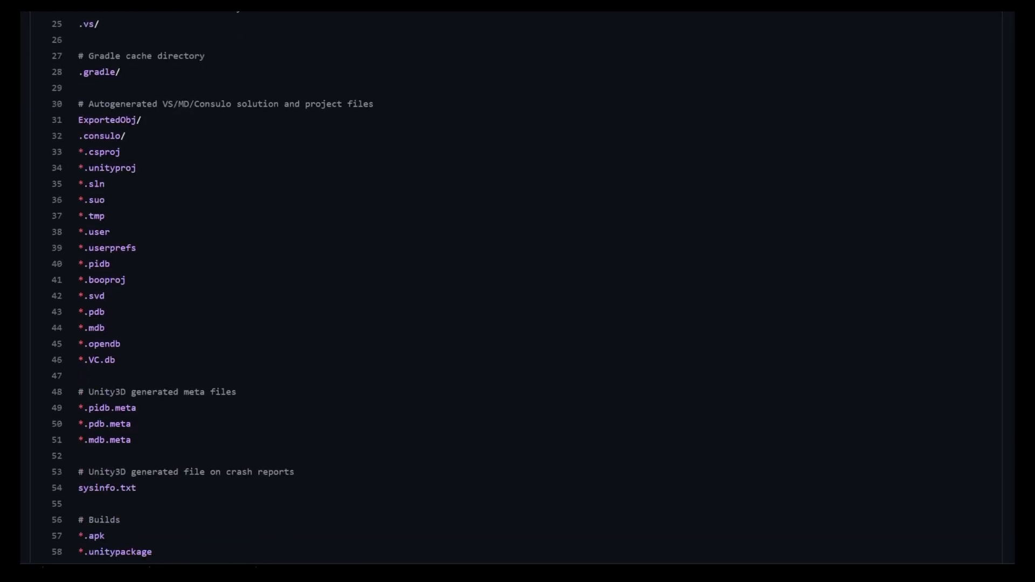
- Review the repository's ignore rules and highlight the FMOD Unity Integration section through to the last line
scroll(516, 285, down, 10)
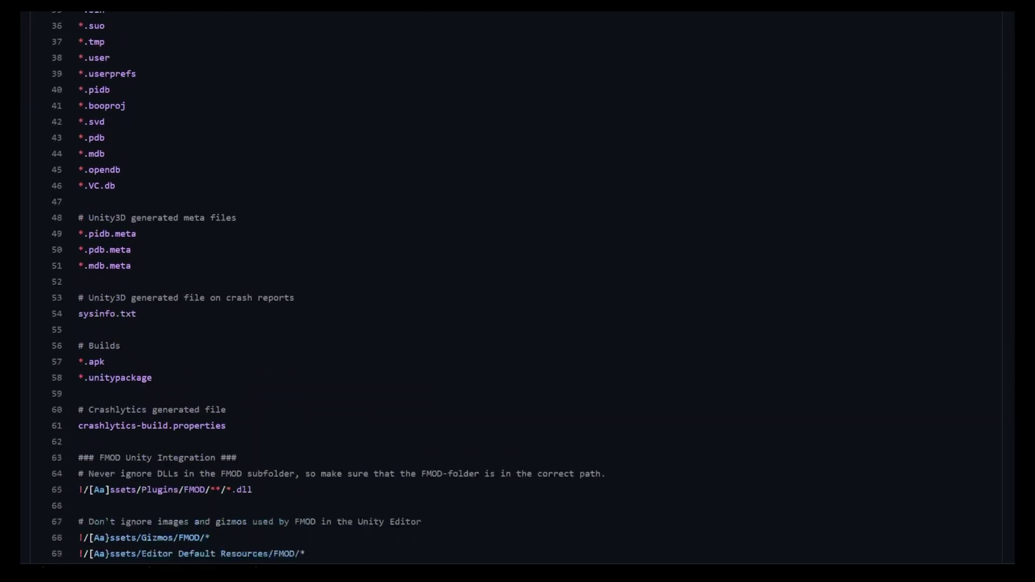
scroll(516, 284, down, 1)
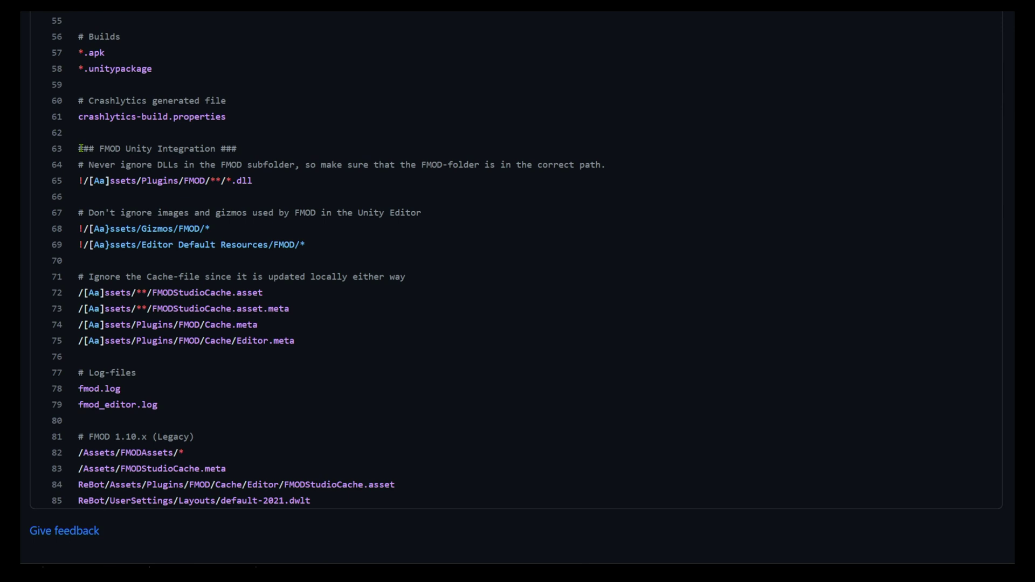
drag(81, 148, 413, 507)
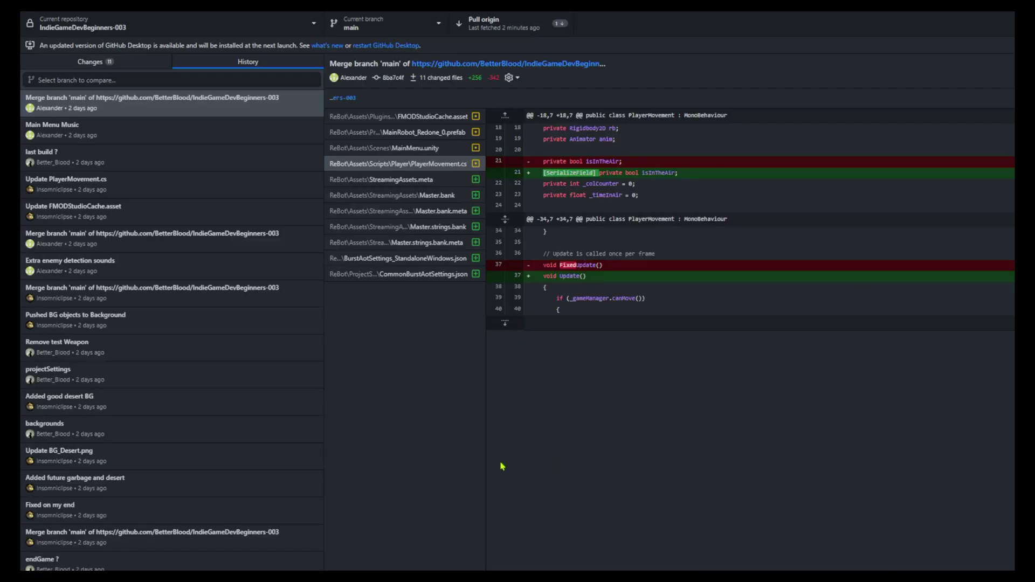
- View the PlayerMovement.cs changes in the latest merge commit in GitHub Desktop and browse back through the commit history
click(324, 164)
scroll(311, 243, down, 6)
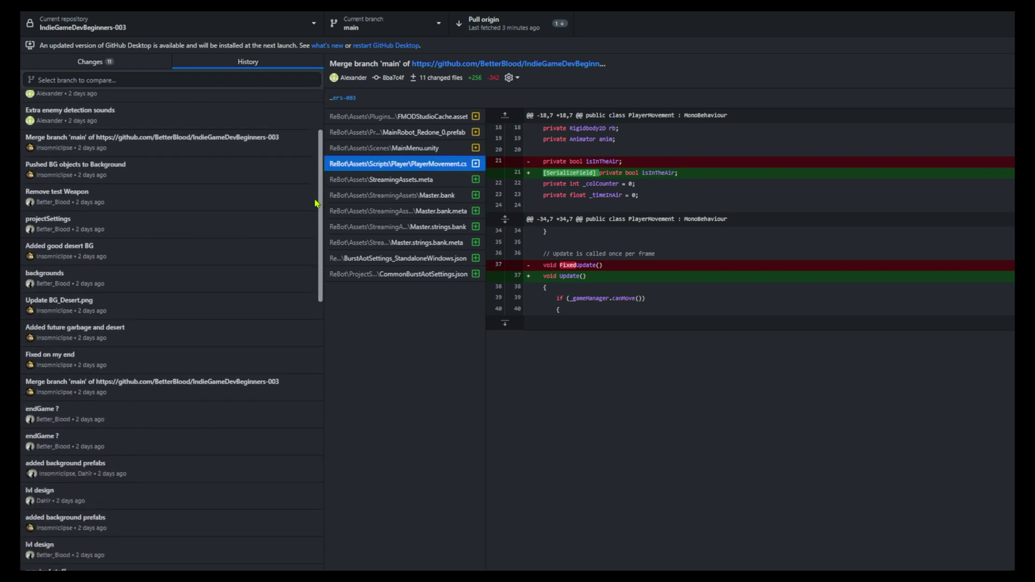
scroll(311, 244, down, 10)
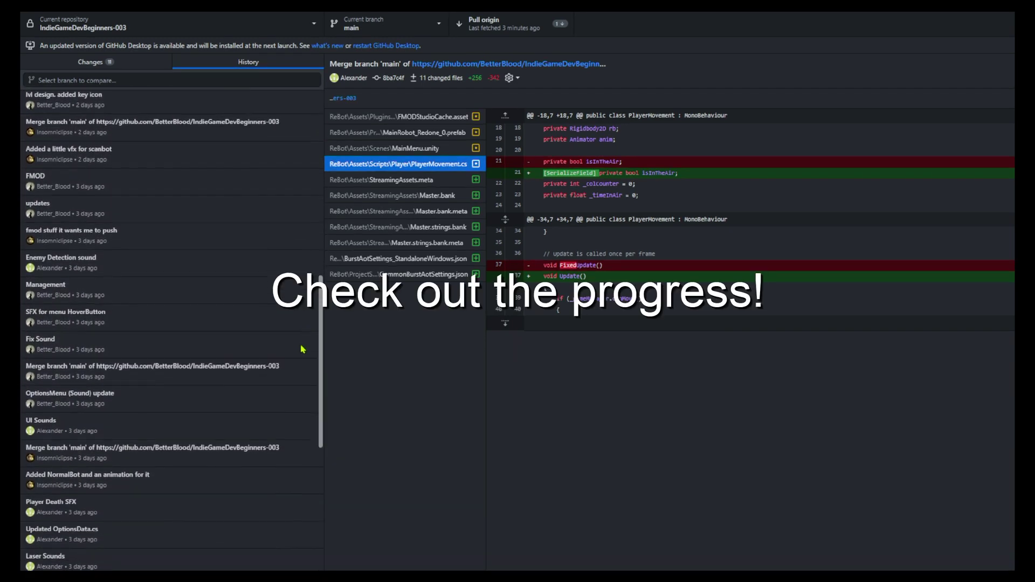
scroll(305, 387, down, 3)
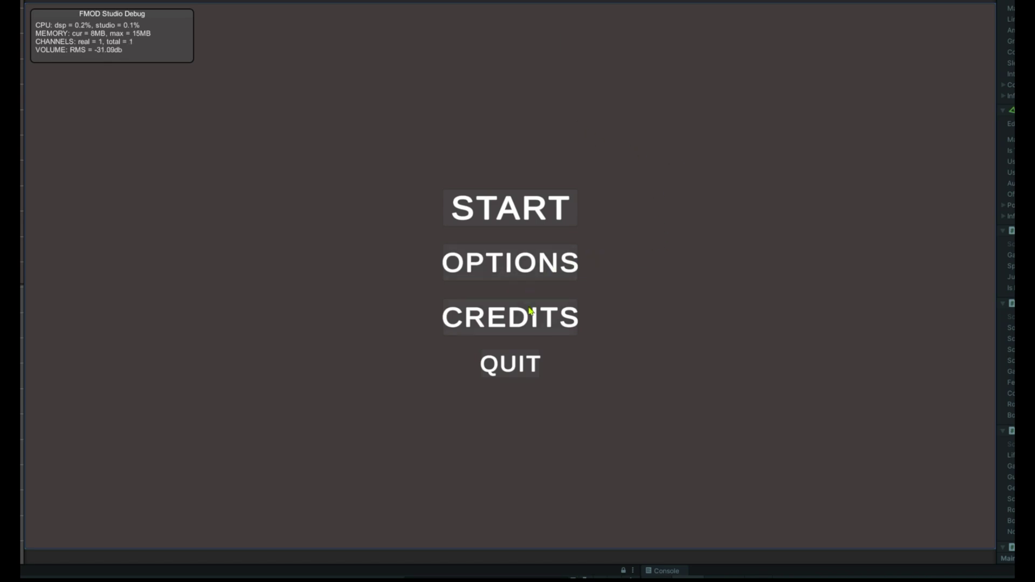
- Start the game from its main menu in Unity, then test walking and jumping with the robot near the brown house
click(514, 209)
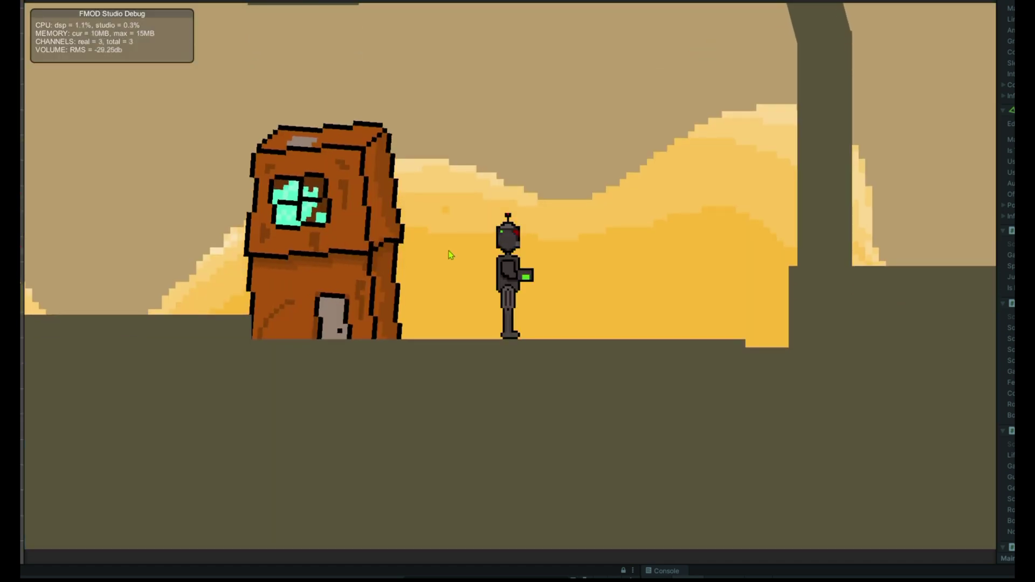
key(a)
key(space)
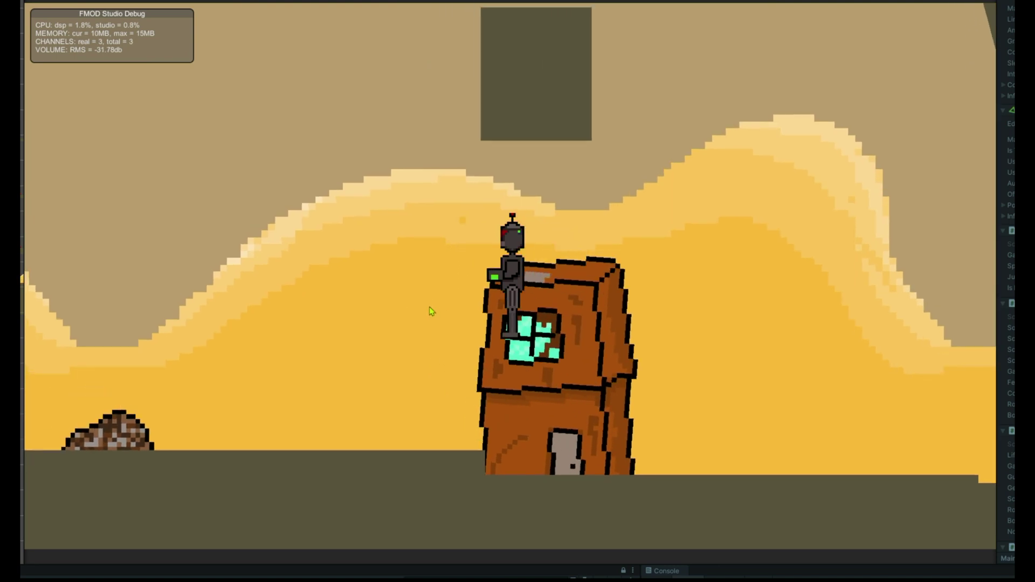
- Walk the robot off the house, jump up to the tracked scanner bot, laser it and pick up its scanner
key(a)
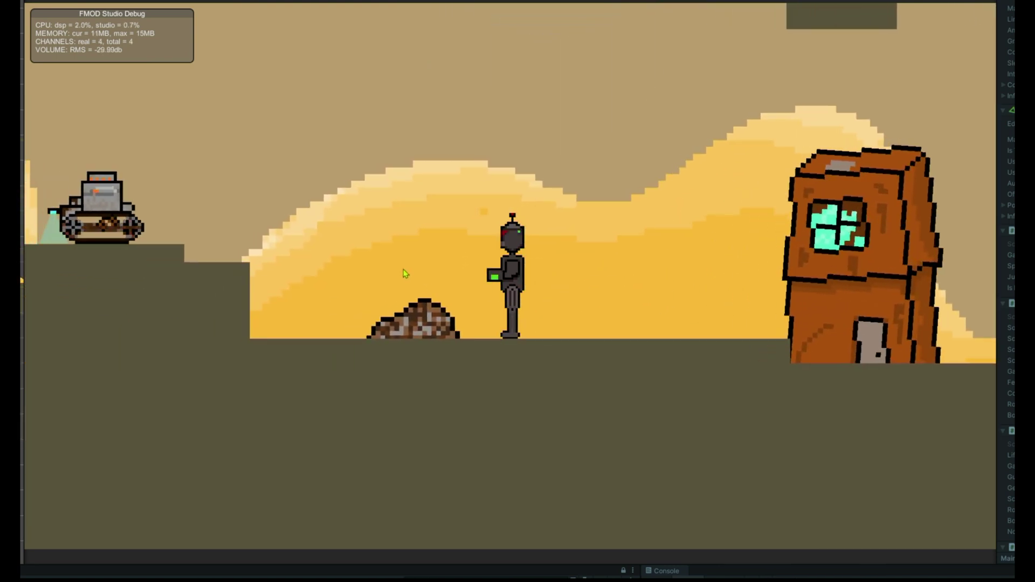
key(Left)
key(space)
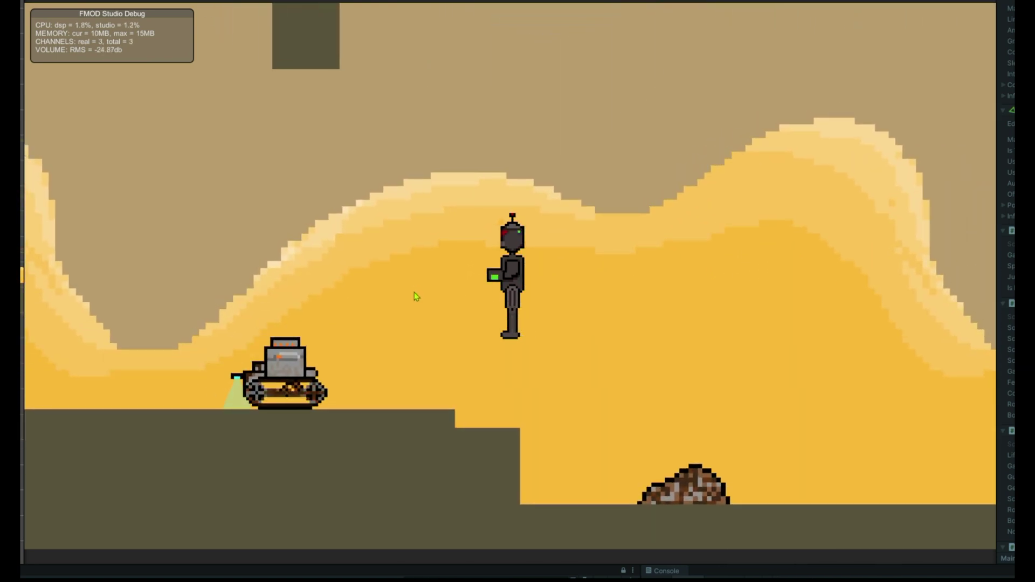
key(Left)
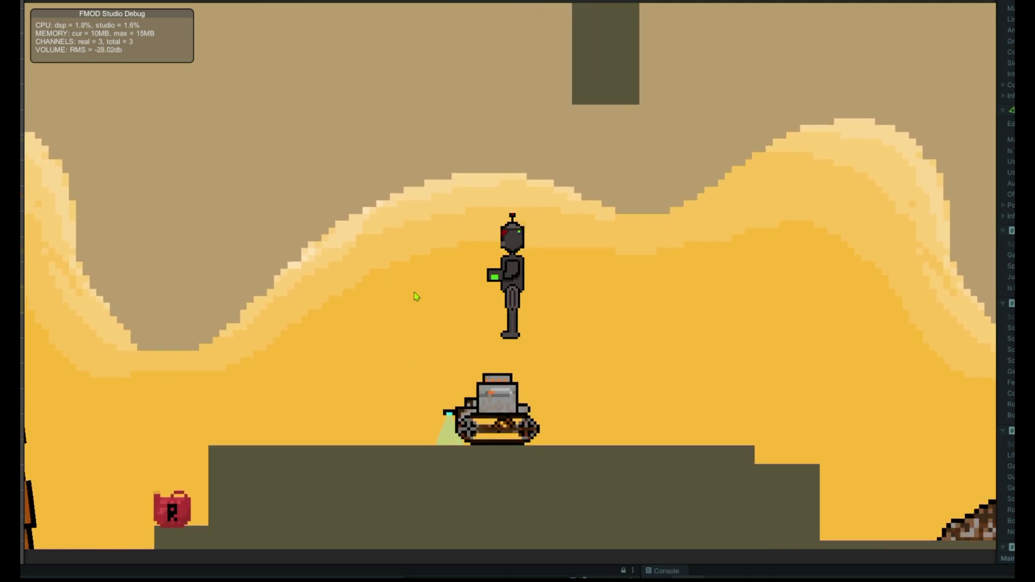
key(a)
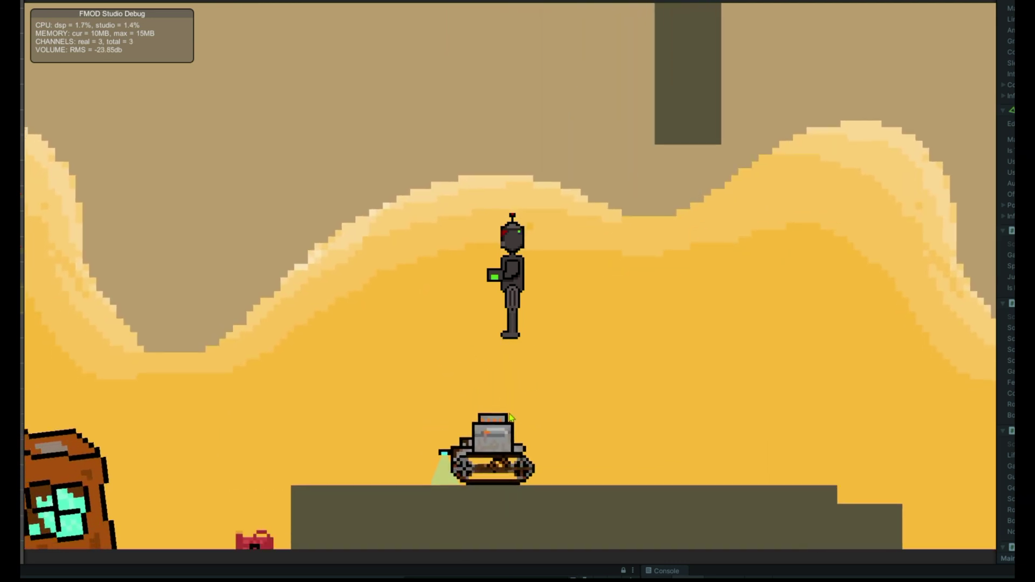
key(e)
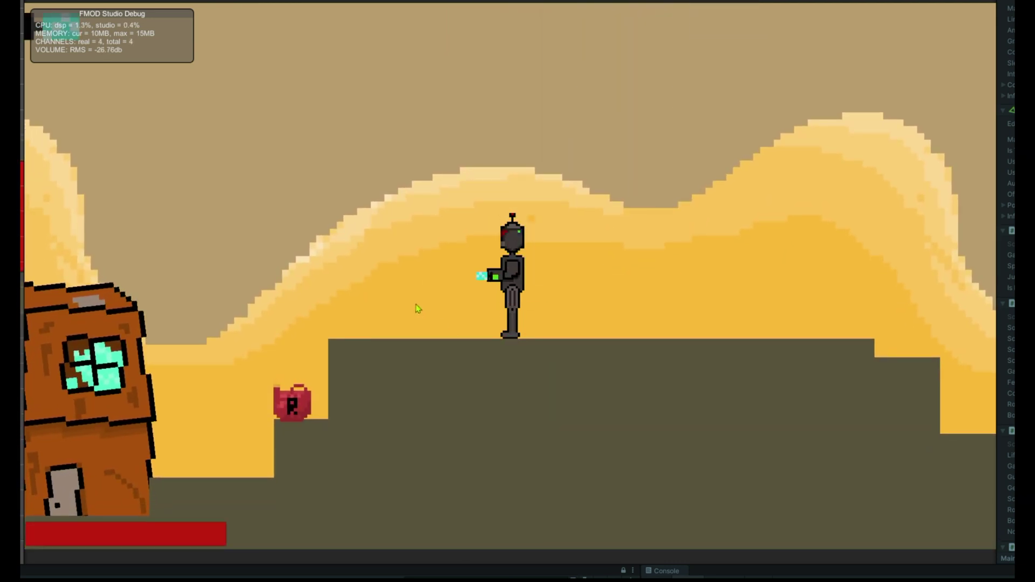
click(340, 280)
key(Left)
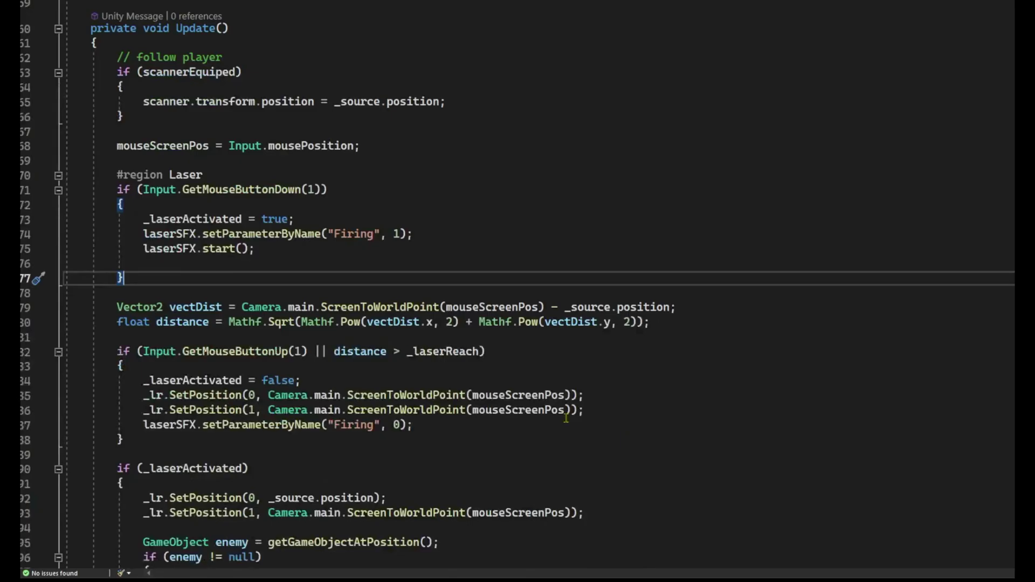
- Highlight the laserSFX Firing parameter and start calls in the Laser region of Update, including the Firing reset to 0
drag(143, 233, 305, 257)
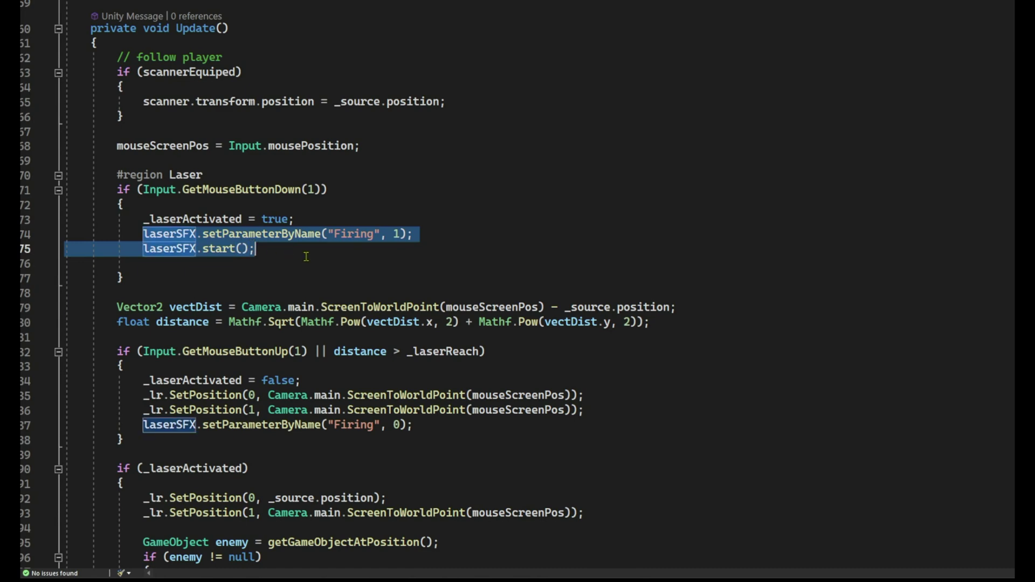
click(226, 277)
scroll(211, 295, down, 3)
drag(141, 292, 422, 303)
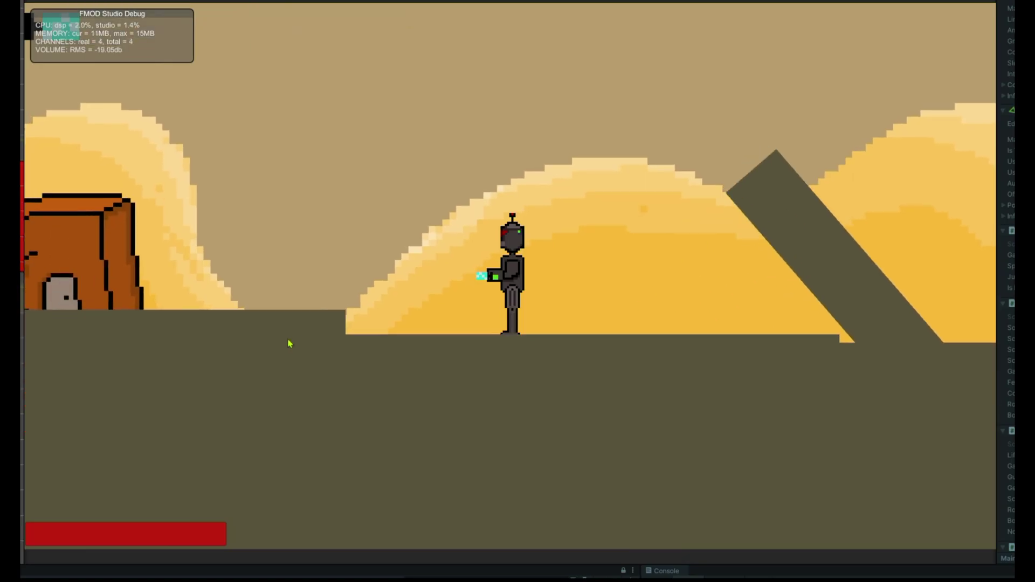
- Move the robot past the brown houses onto the raised ground and test the laser on the enemy robot by the rubble
key(a)
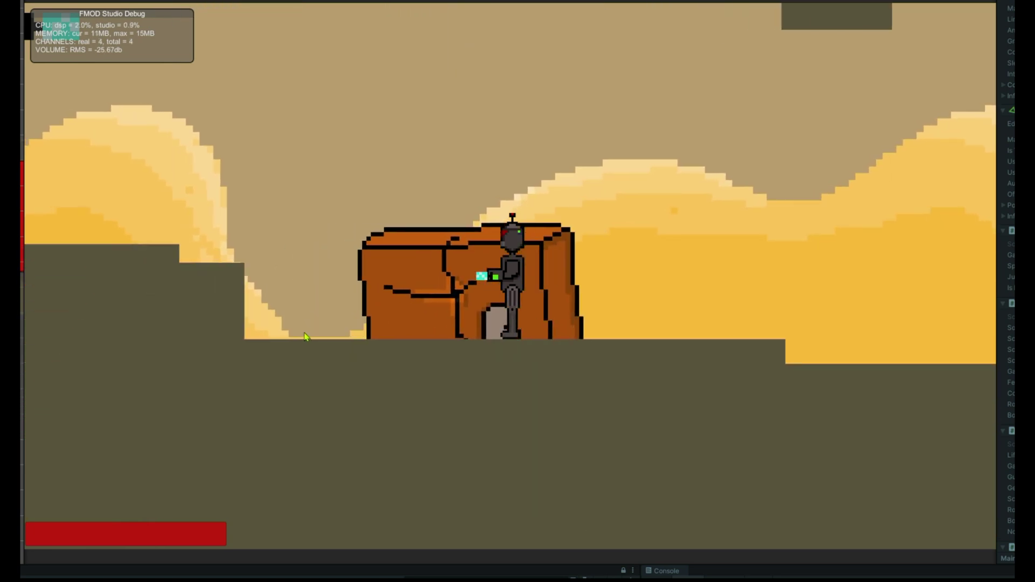
key(space)
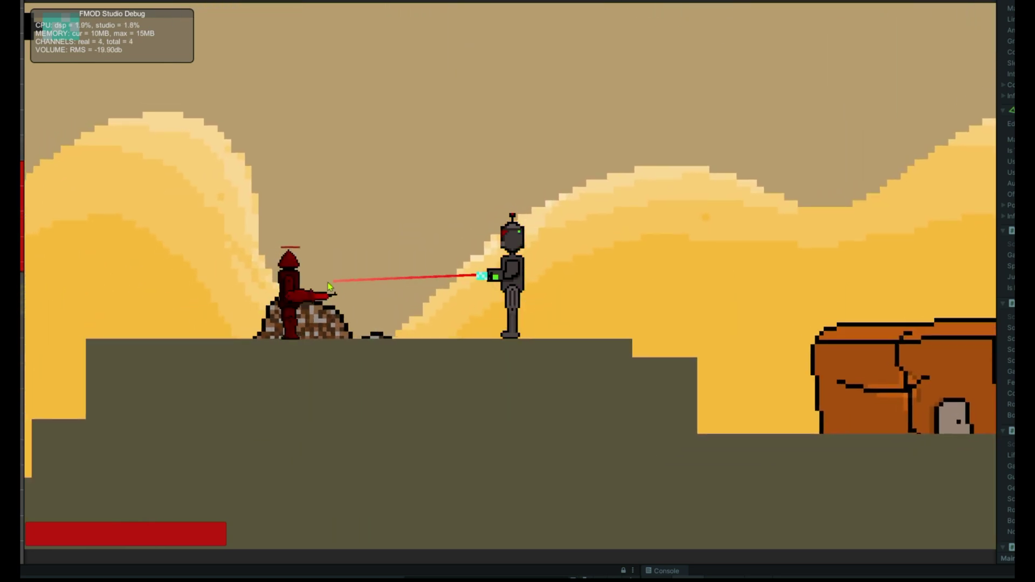
key(space)
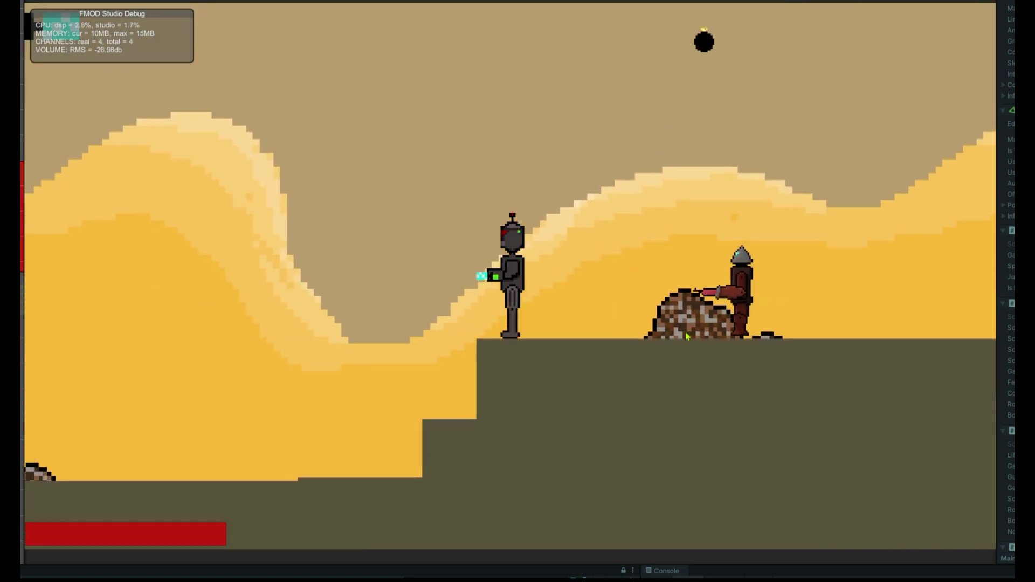
key(d)
key(space)
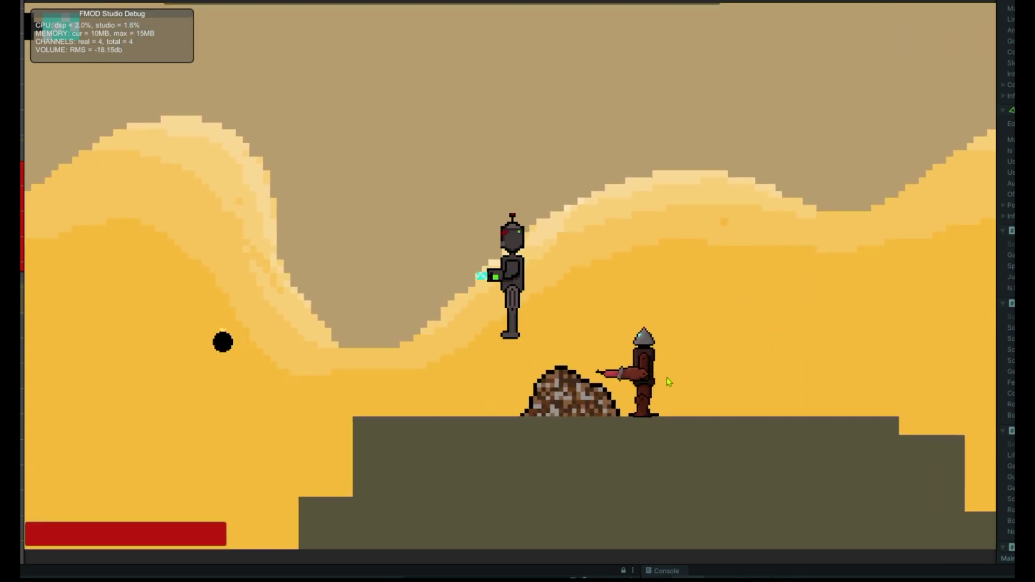
key(space)
key(a)
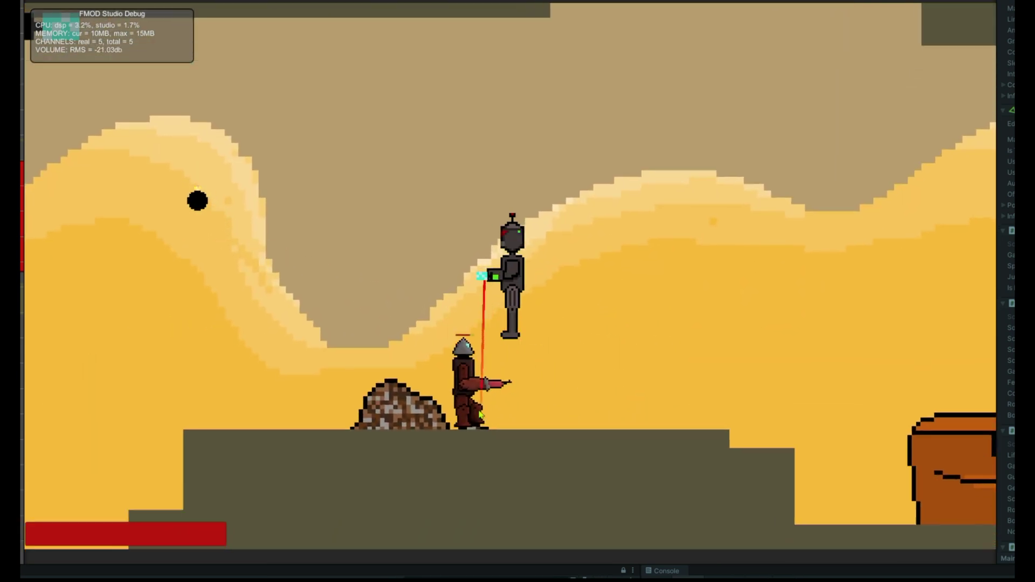
- Fight the bomb-throwing enemy robot around the rubble, jumping over it and firing the laser from both sides
key(space)
key(d)
key(a)
key(d)
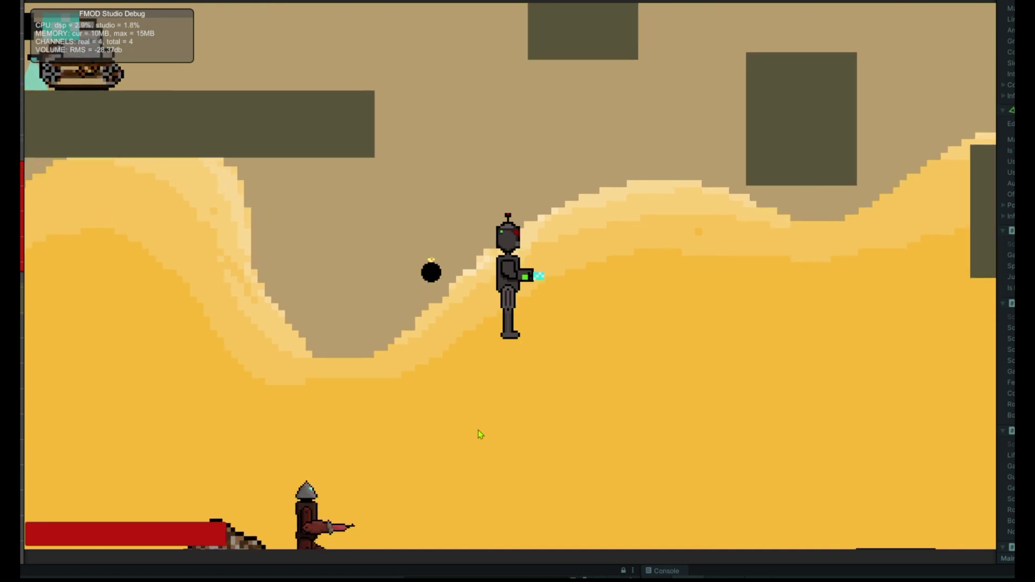
key(space)
key(a)
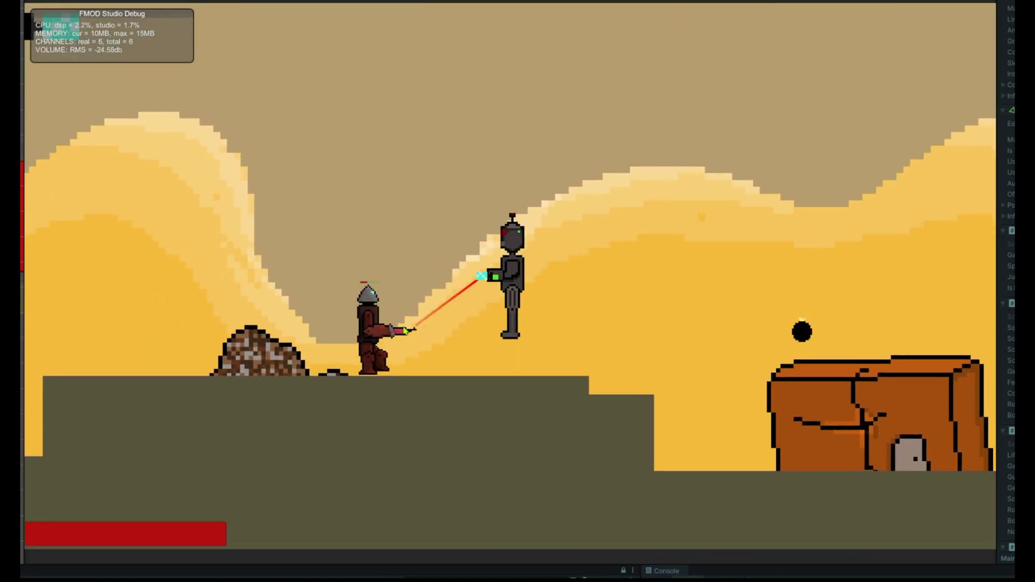
key(space)
key(d)
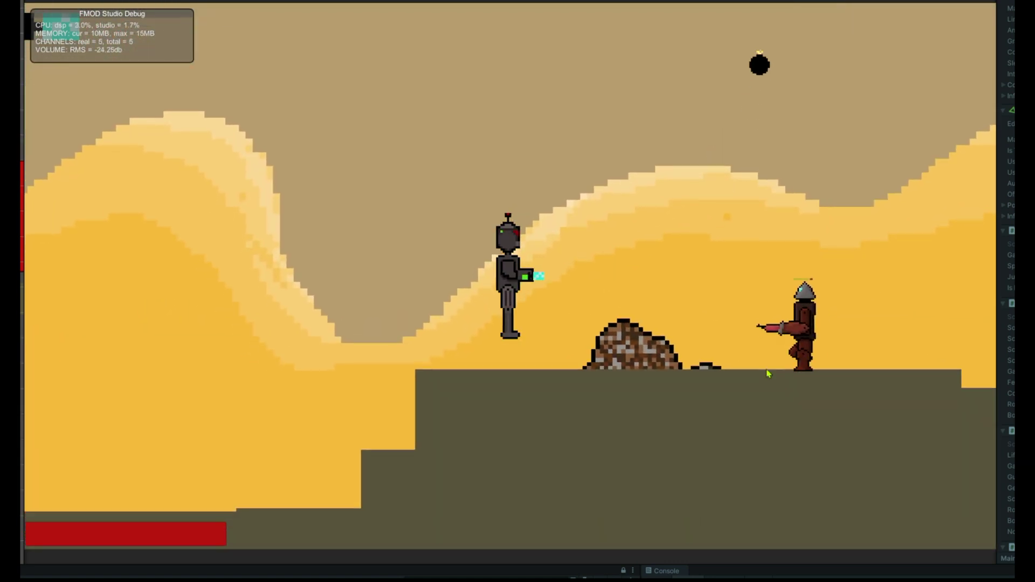
key(space)
click(613, 411)
click(439, 468)
key(a)
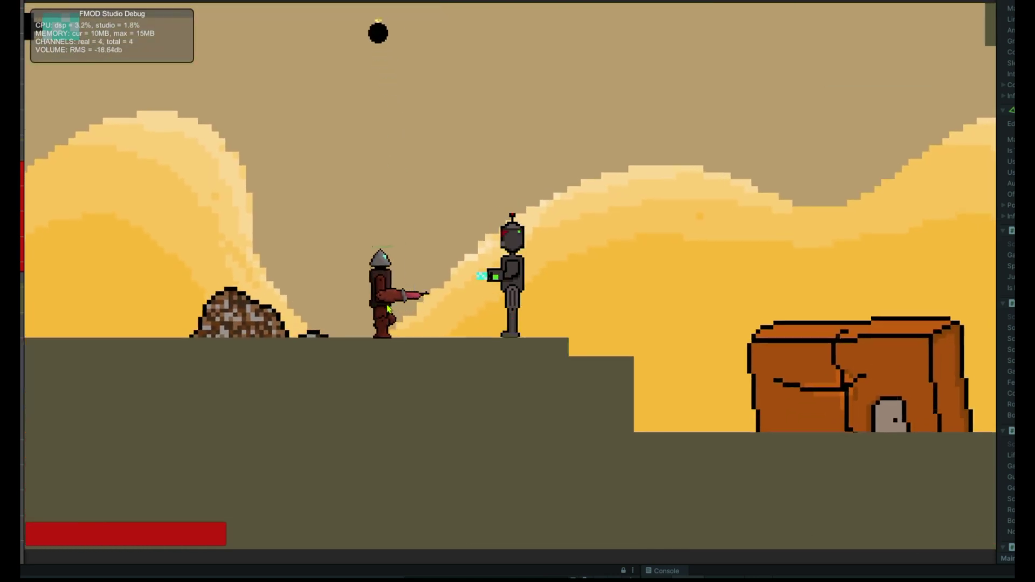
key(d)
key(a)
key(space)
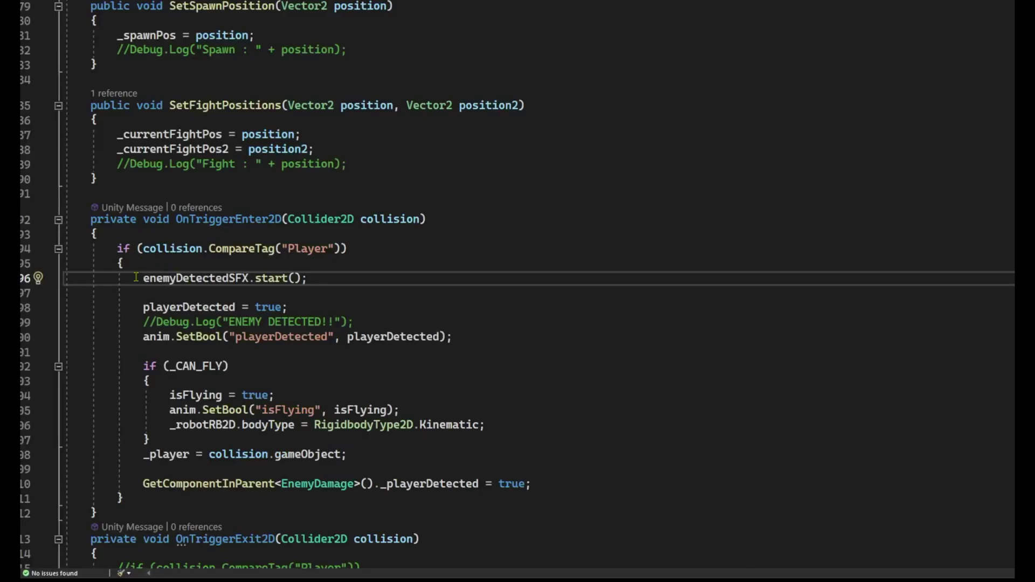
- Highlight the enemyDetectedSFX.start() call inside OnTriggerEnter2D of the enemy script
drag(136, 277, 155, 279)
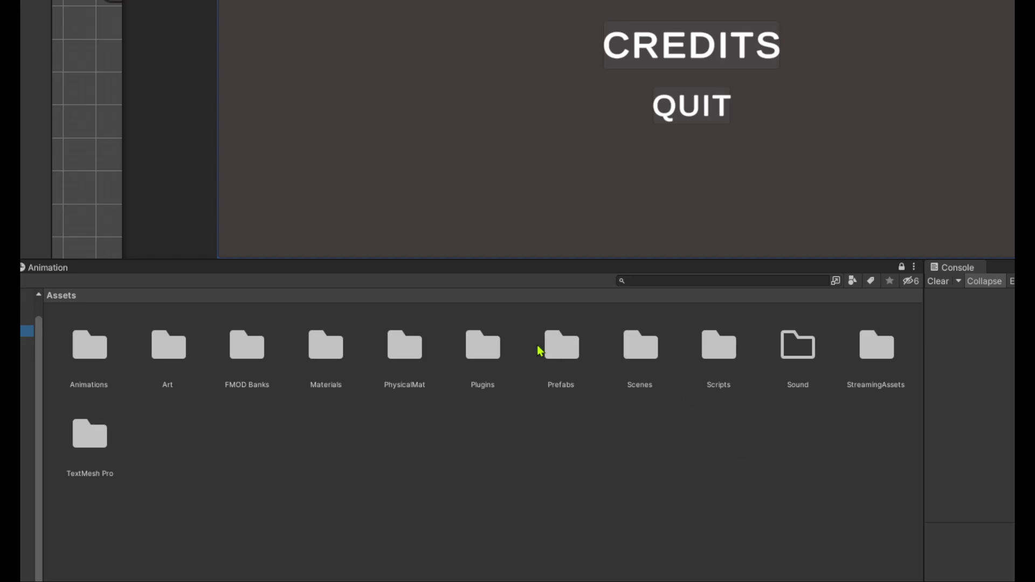
double_click(555, 347)
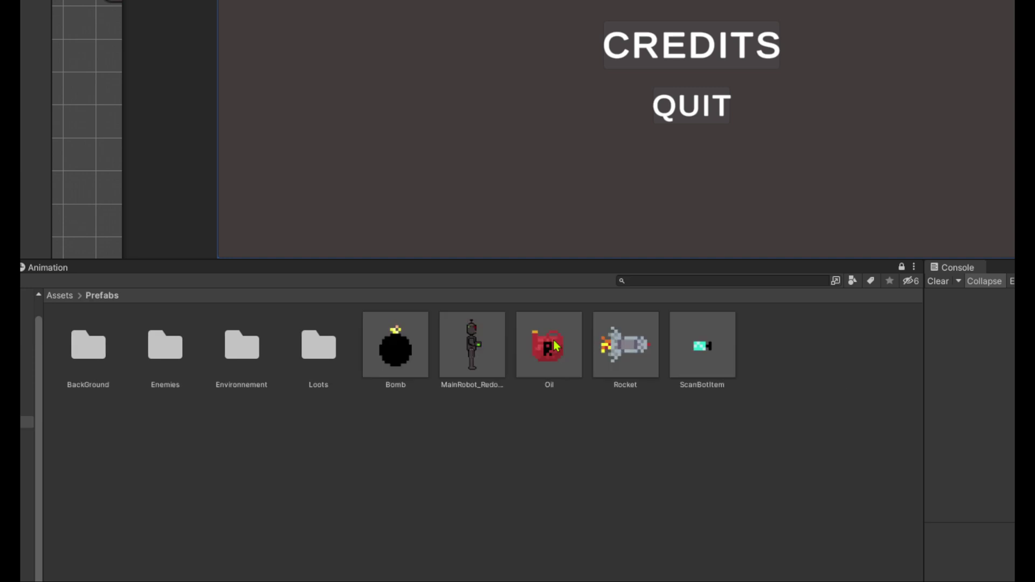
- Open the Enemies prefab folder in Unity, then read the Prefabs tutorial overview on Unity Learn
double_click(161, 348)
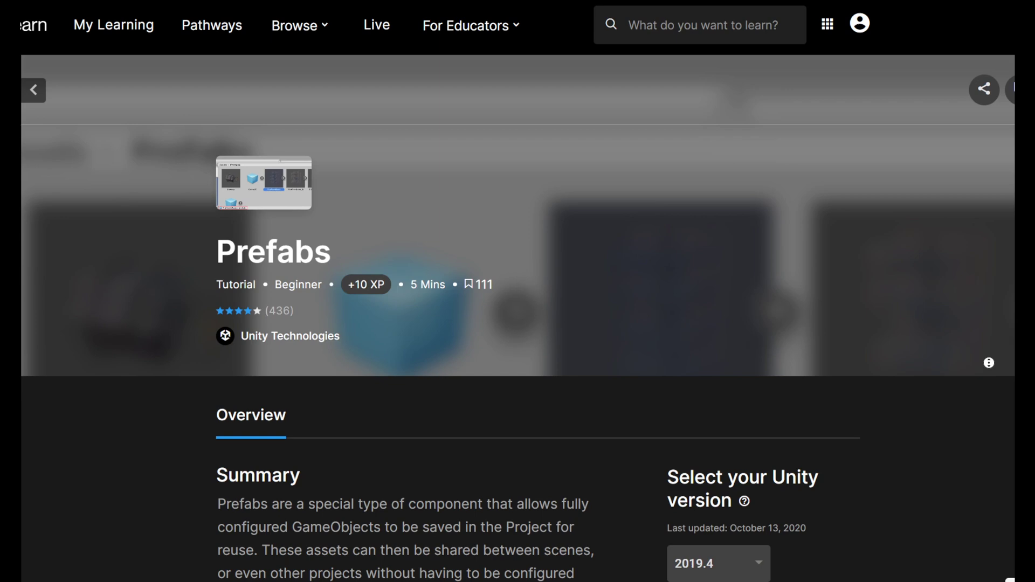
scroll(989, 378, down, 5)
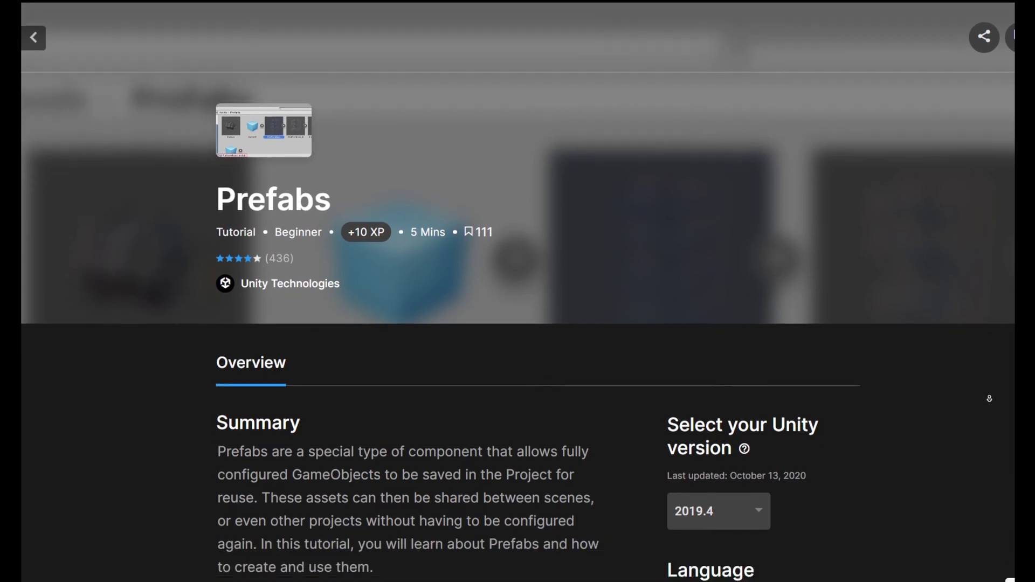
scroll(990, 399, down, 4)
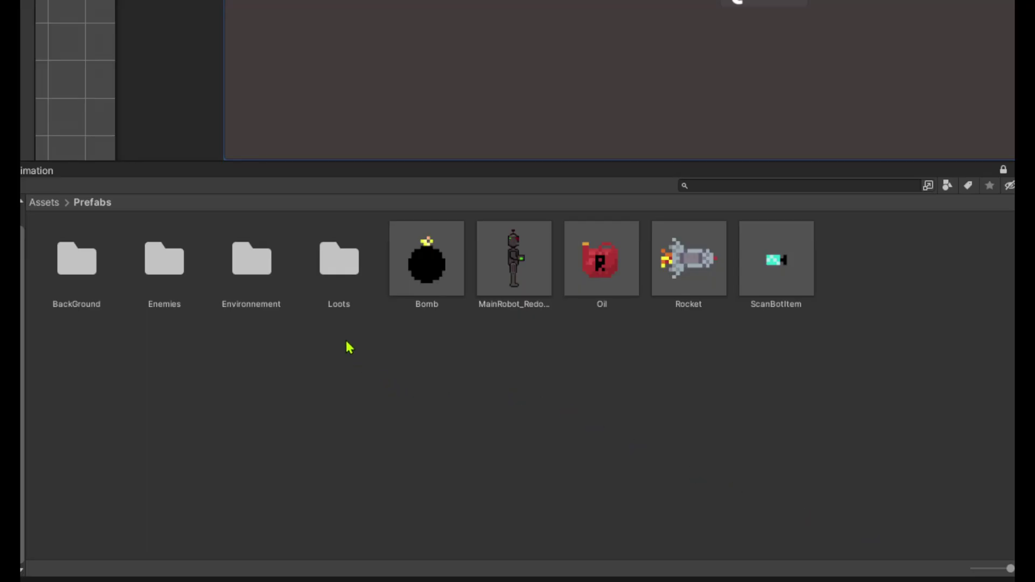
- Open the Loots prefab folder and highlight the pickupSFX.start() call in the loot script's Update method
double_click(339, 261)
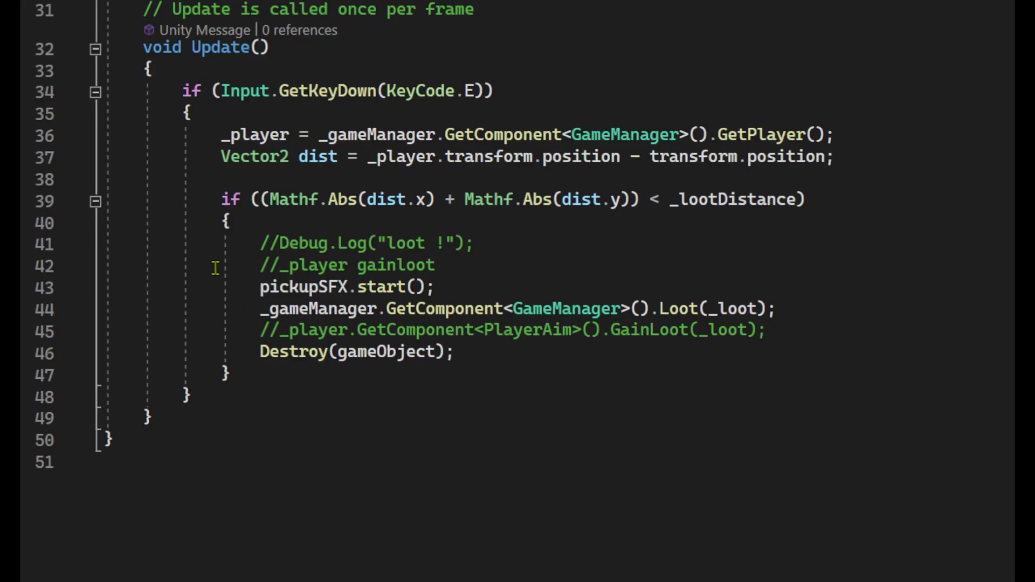
drag(250, 284, 366, 285)
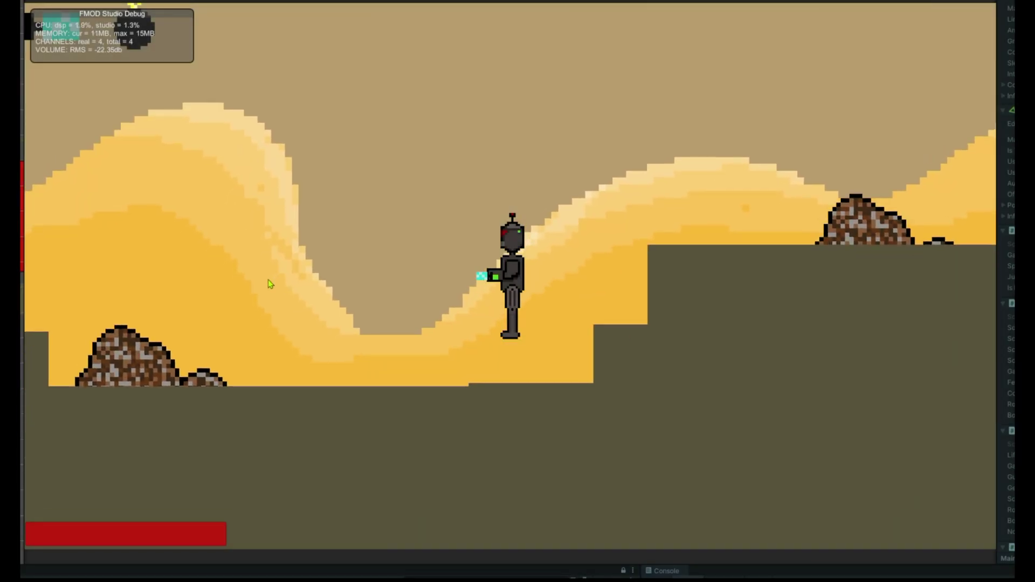
- Walk the robot past the low rubble, jump onto the ledge and throw bombs at the enemy robot there
key(a)
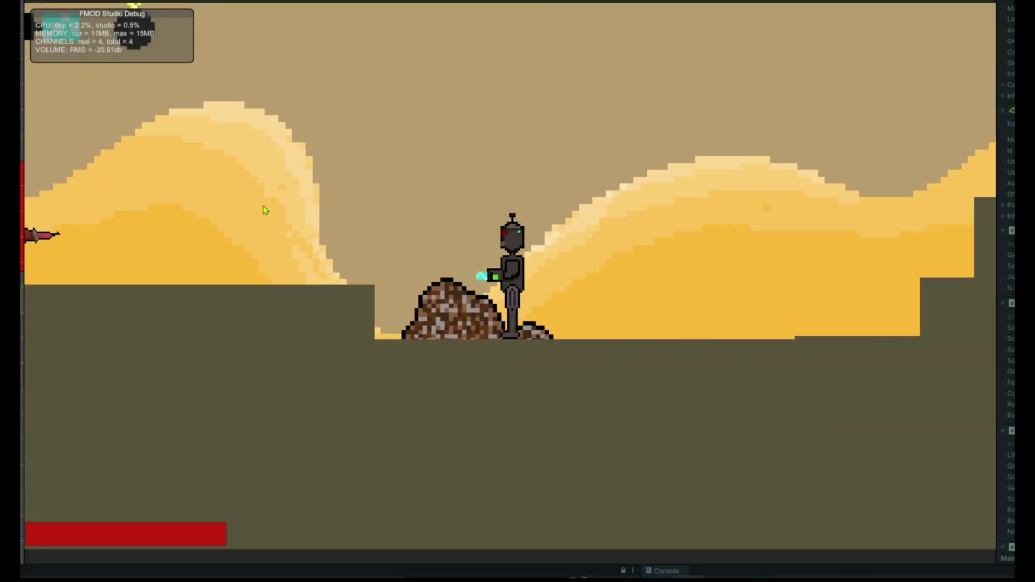
key(a)
key(space)
click(229, 298)
click(224, 220)
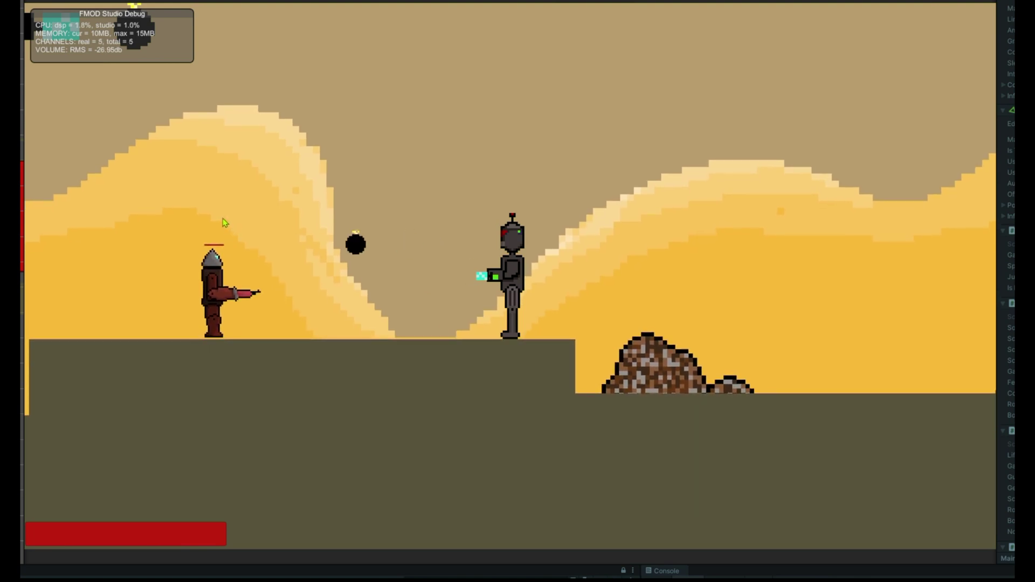
key(a)
click(223, 221)
- Dodge back and jump over the ledge while throwing more bombs at the same enemy robot
key(d)
key(space)
key(a)
click(238, 280)
click(262, 372)
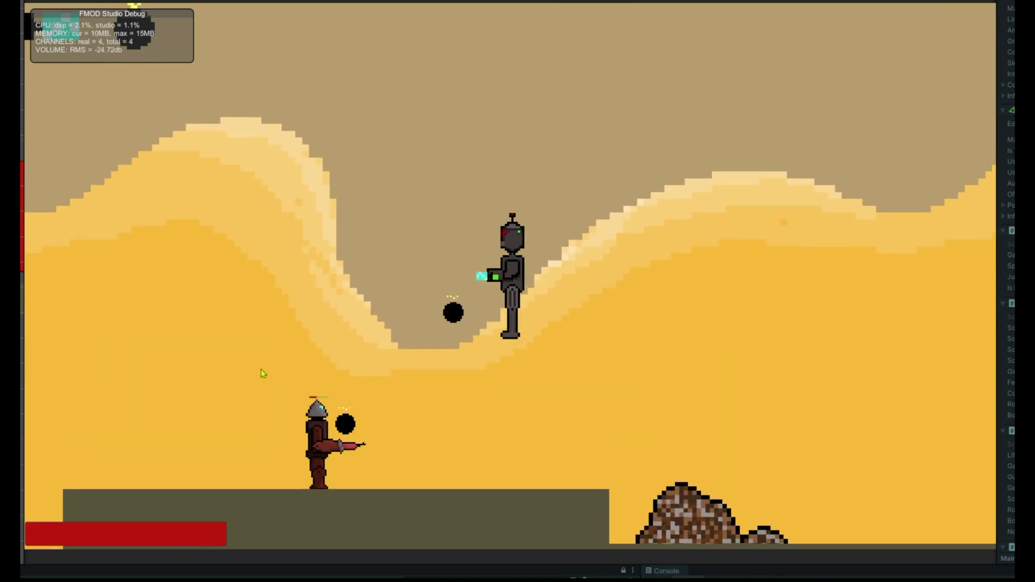
key(a)
click(297, 311)
key(d)
key(space)
key(a)
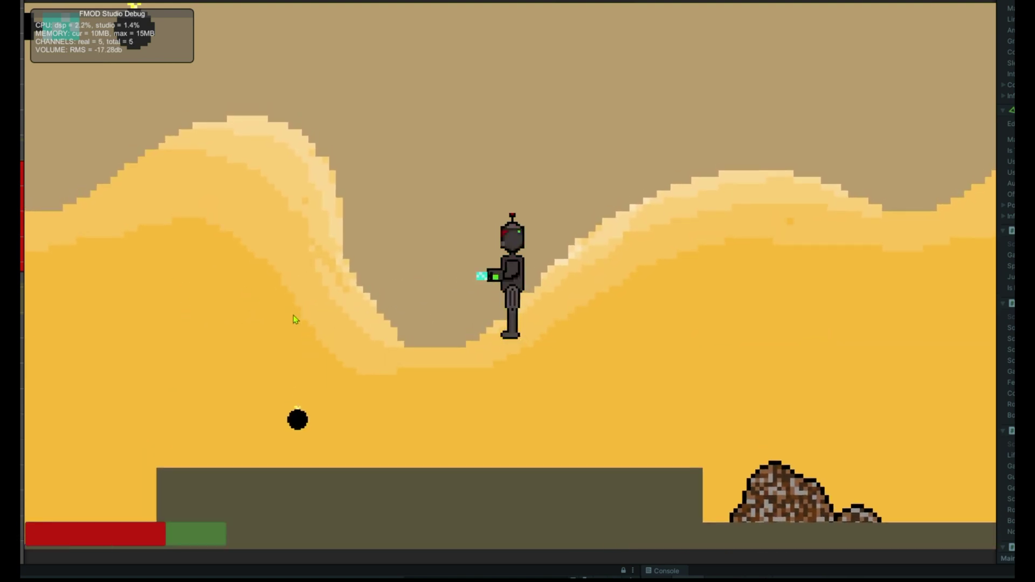
- Move down from the ledge and throw bombs from a distance at the next enemy robot
key(a)
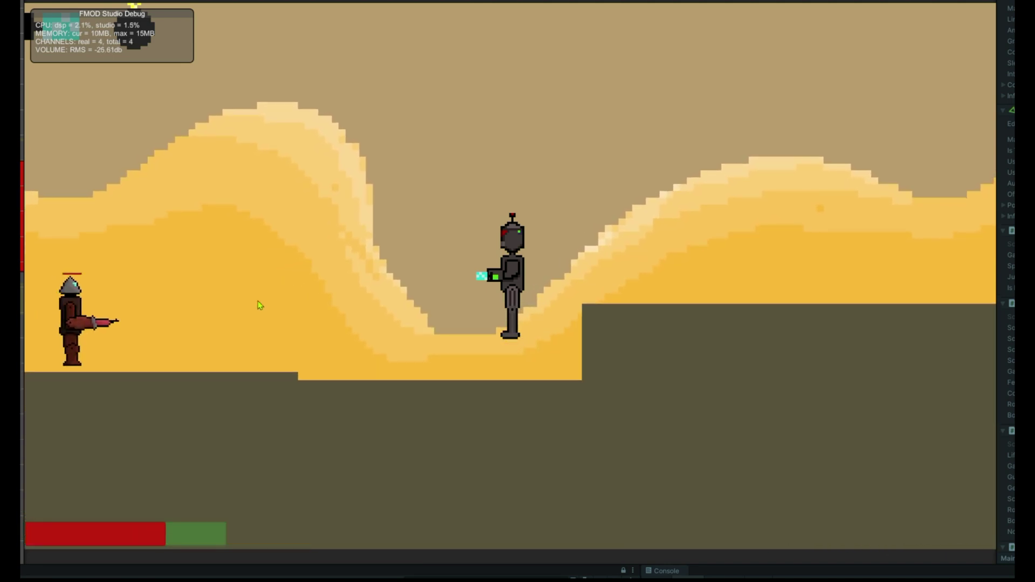
click(158, 163)
key(a)
click(153, 153)
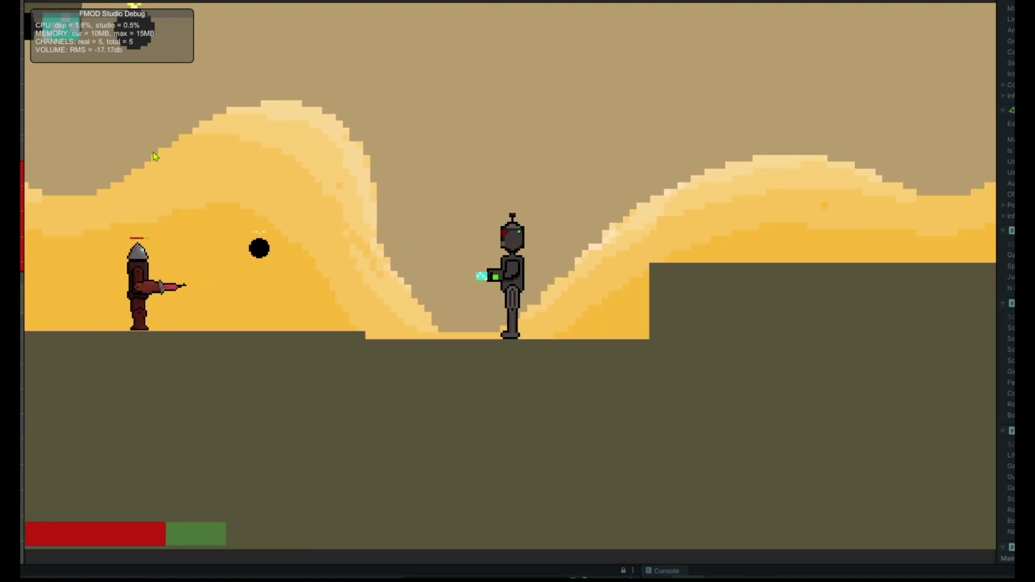
key(a)
- Advance toward the large rubble mound and test the weapons on the enemy robot standing in front of it
key(a)
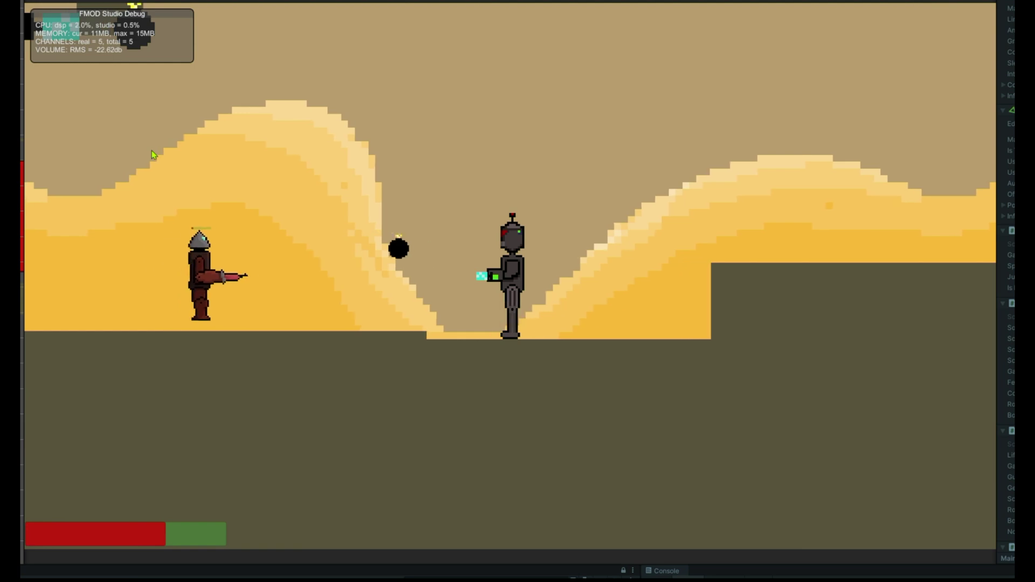
key(a)
key(space)
key(a)
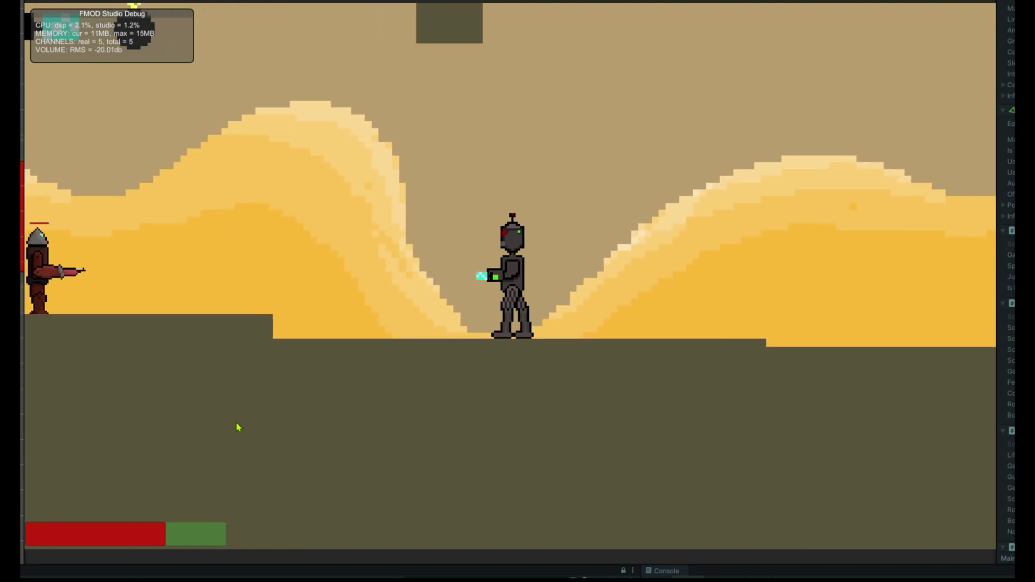
key(a)
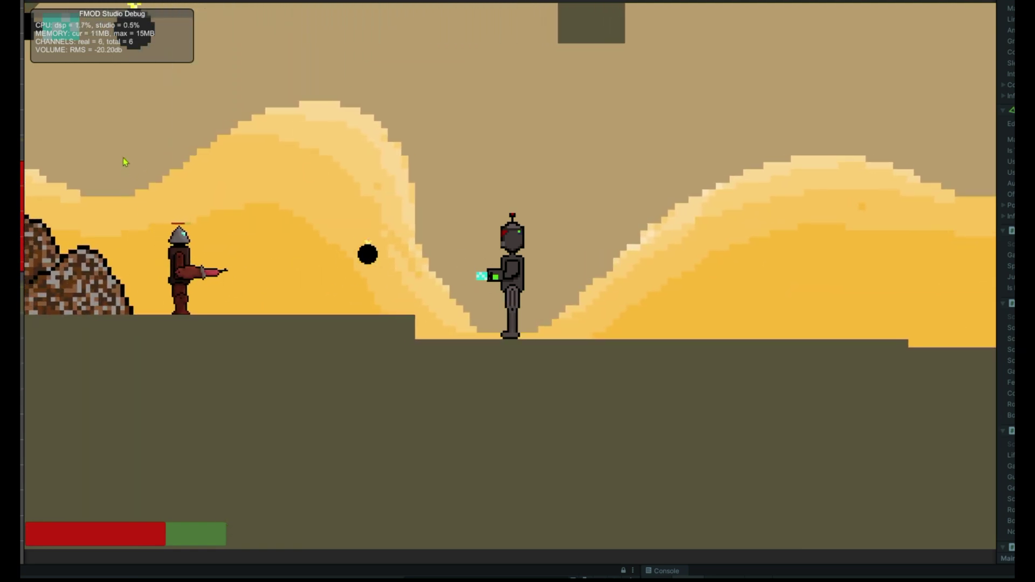
key(space)
key(a)
key(d)
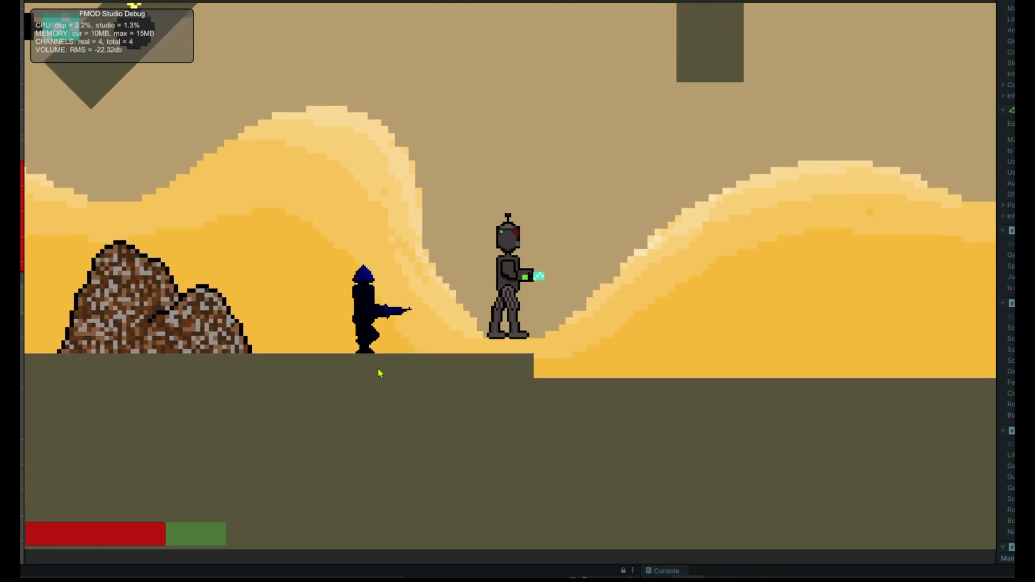
- Jump and dodge around the dark blue enemy robot beside the large rubble mound during the fight
key(space)
key(a)
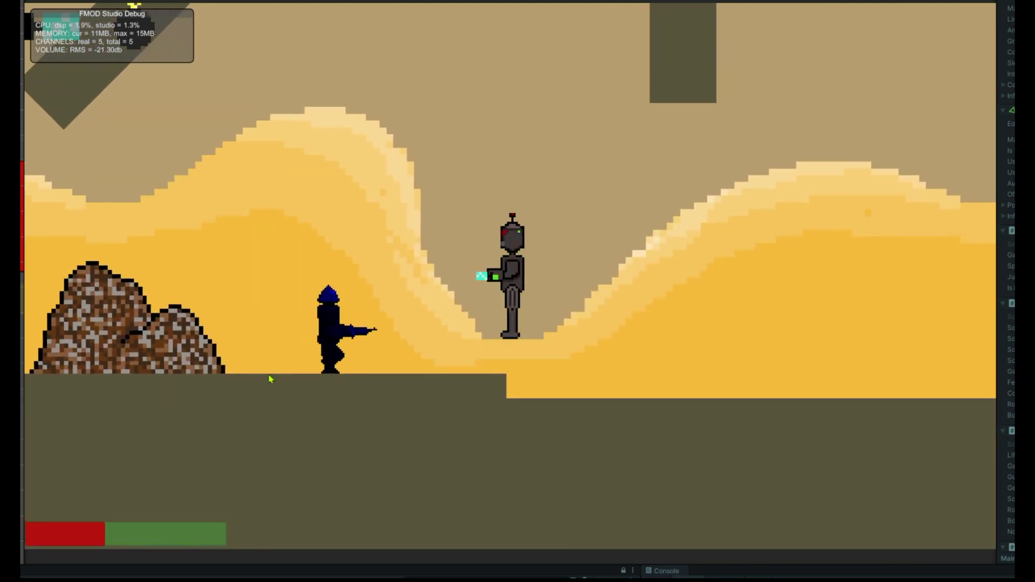
key(d)
- Collect the red oil can below the rubble mound and walk on to the next enemy robot
key(a)
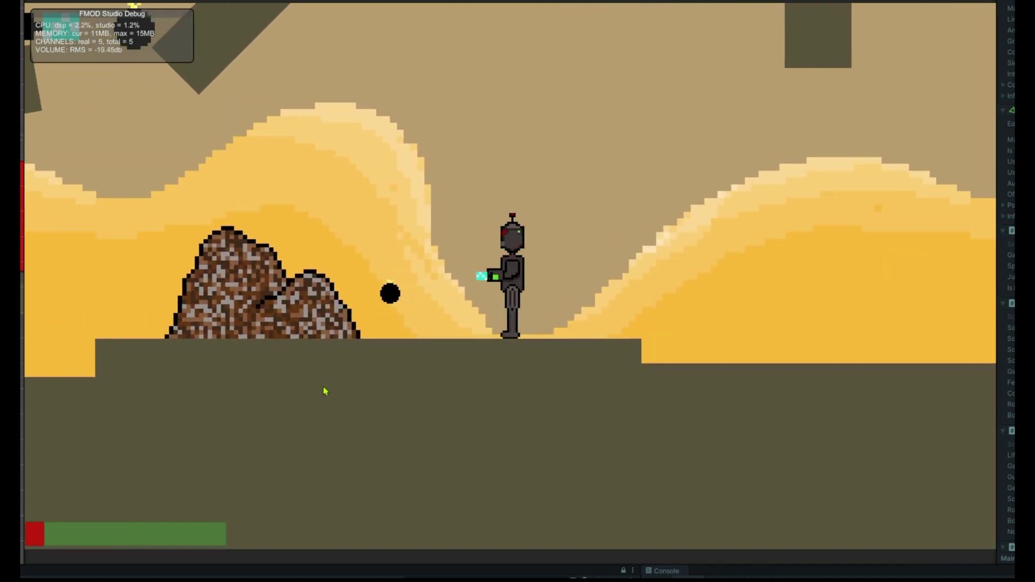
key(a)
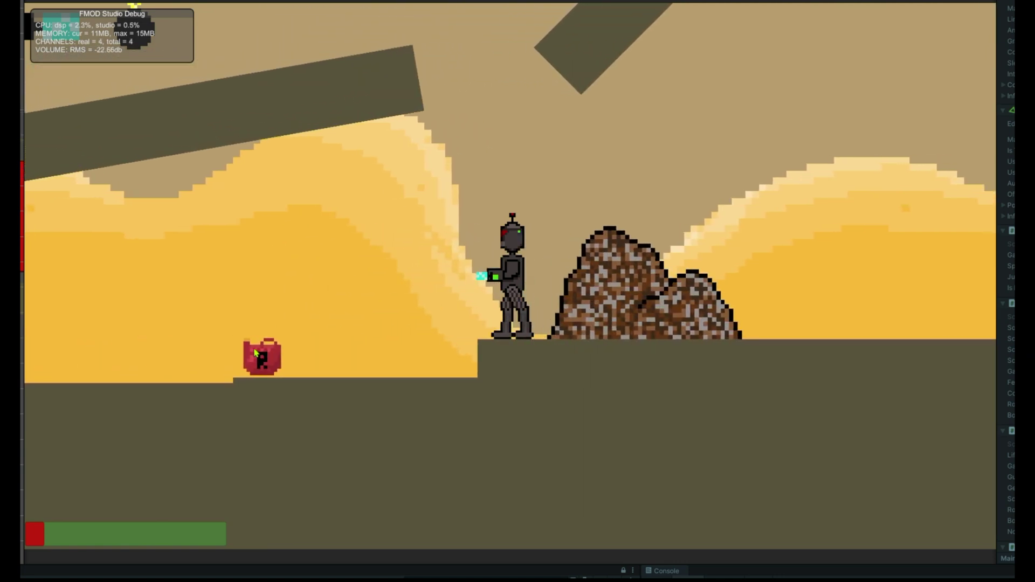
key(a)
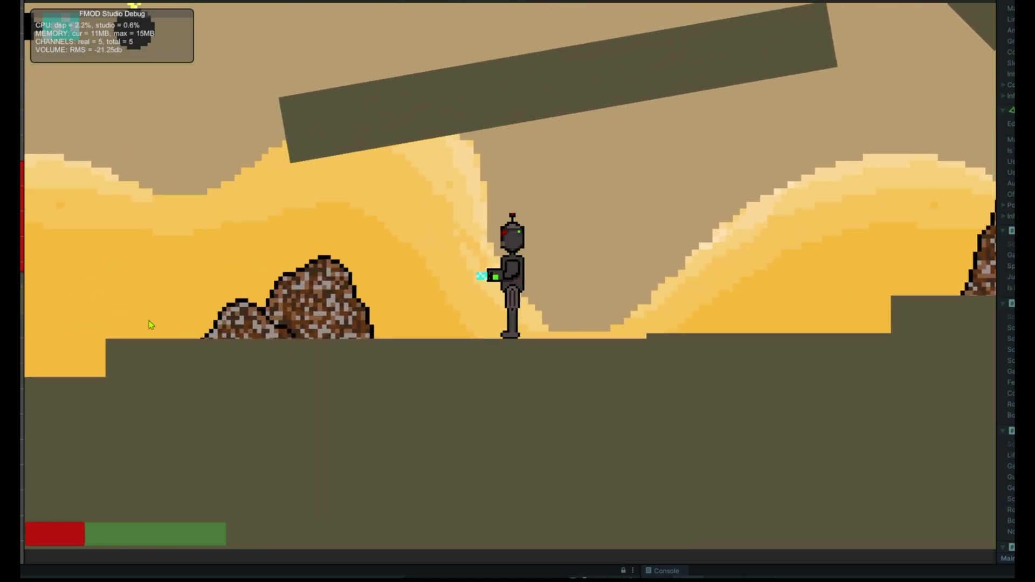
key(a)
key(d)
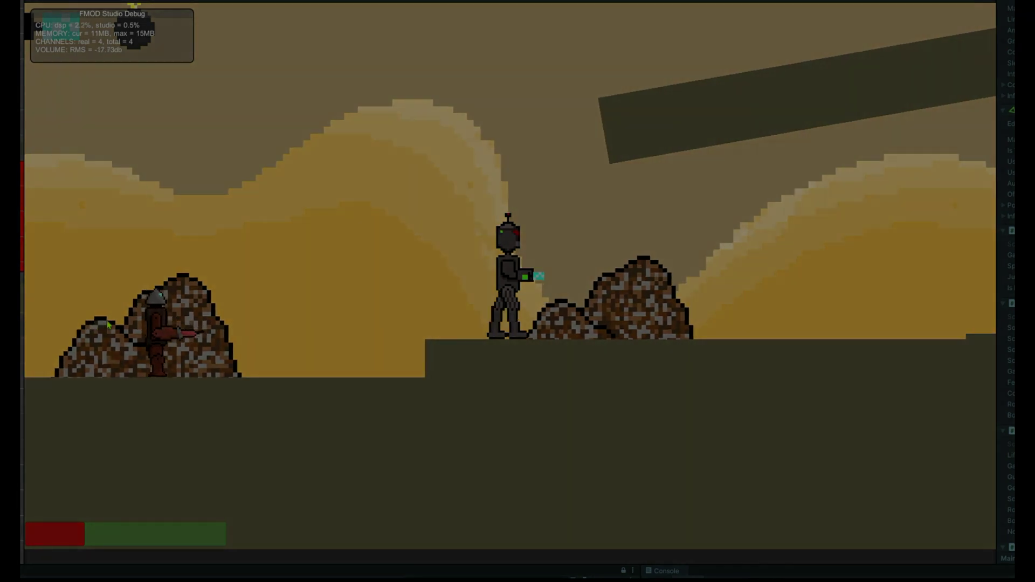